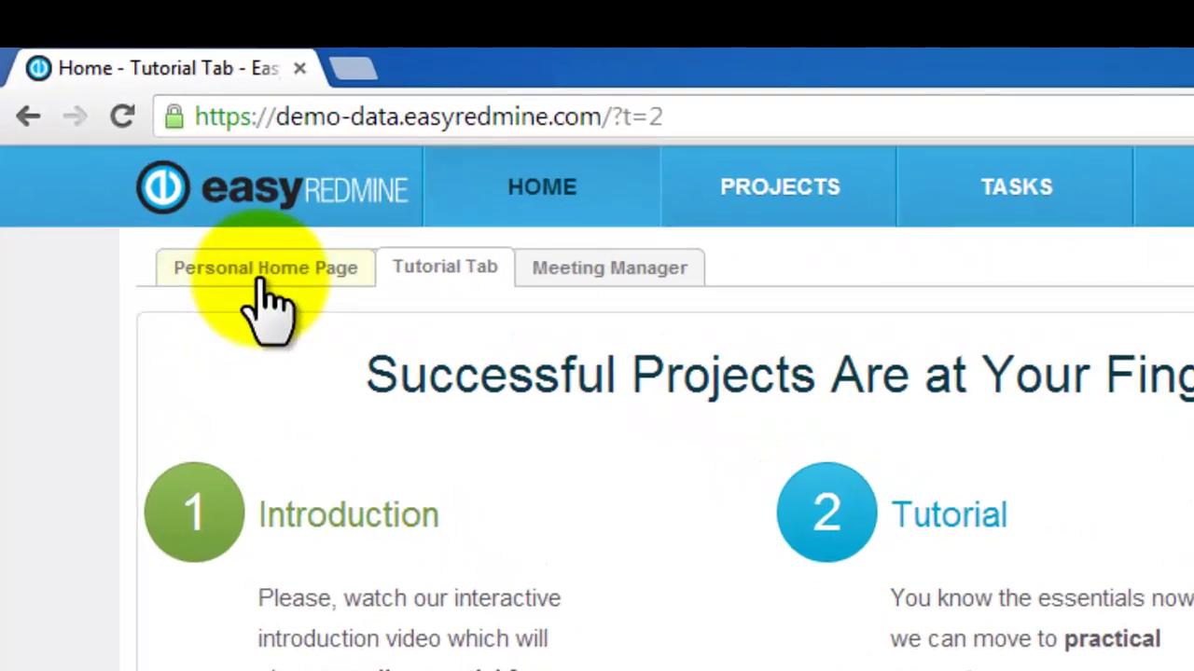
Open the Personal Home Page and review its modules, expanding and collapsing the Advanced calendar
{"action": "left_click", "coordinate": [144, 152]}
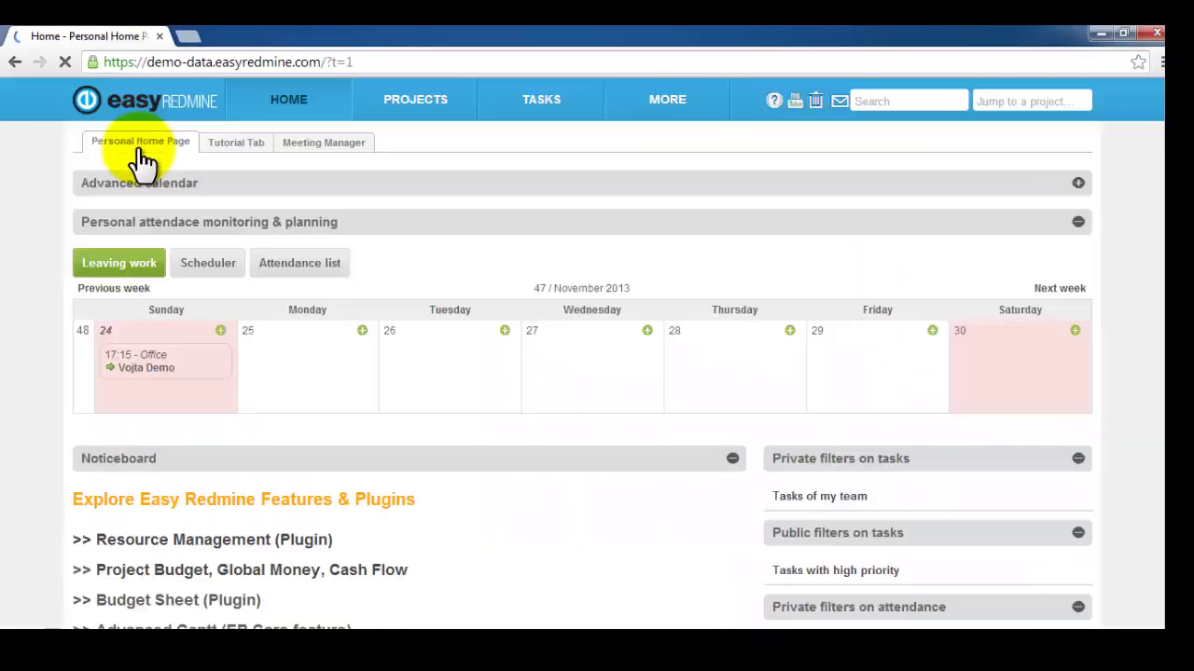
{"action": "scroll", "coordinate": [586, 344], "scroll_direction": "down", "scroll_amount": 6}
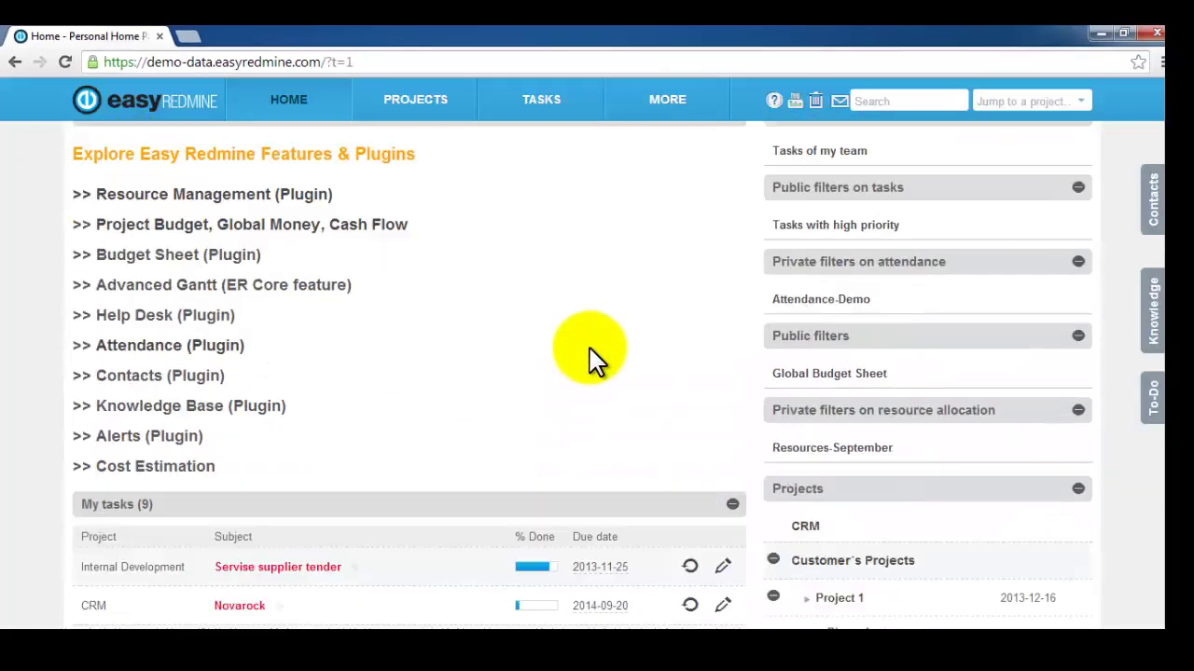
{"action": "scroll", "coordinate": [589, 348], "scroll_direction": "down", "scroll_amount": 1}
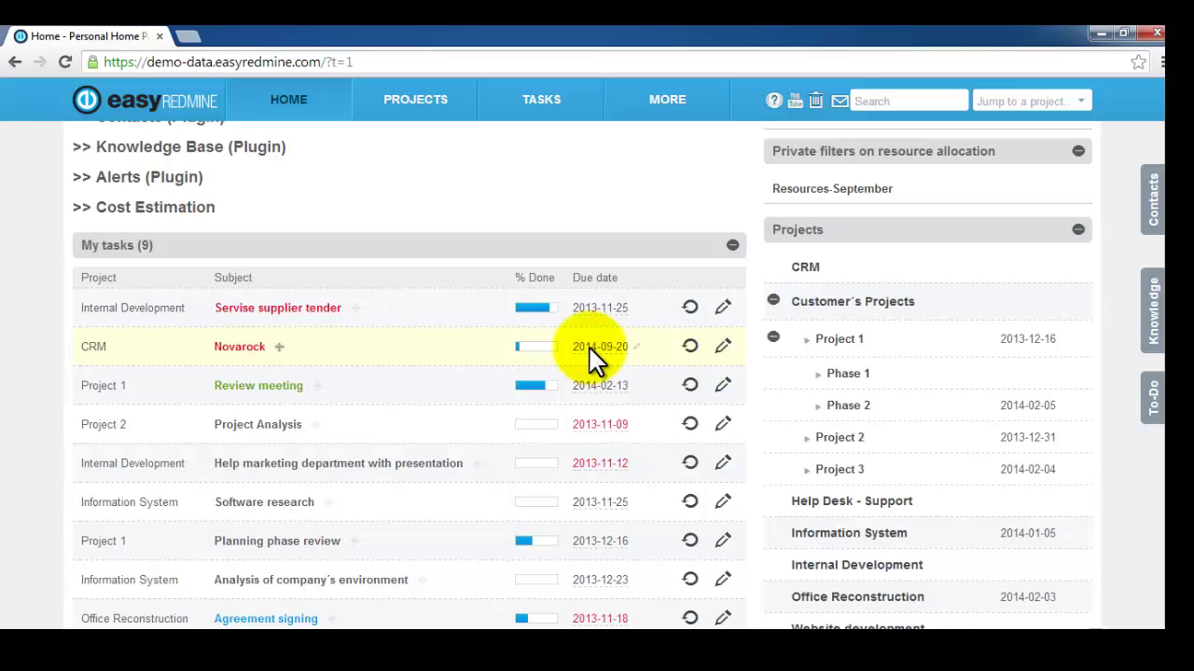
{"action": "scroll", "coordinate": [590, 347], "scroll_direction": "down", "scroll_amount": 1}
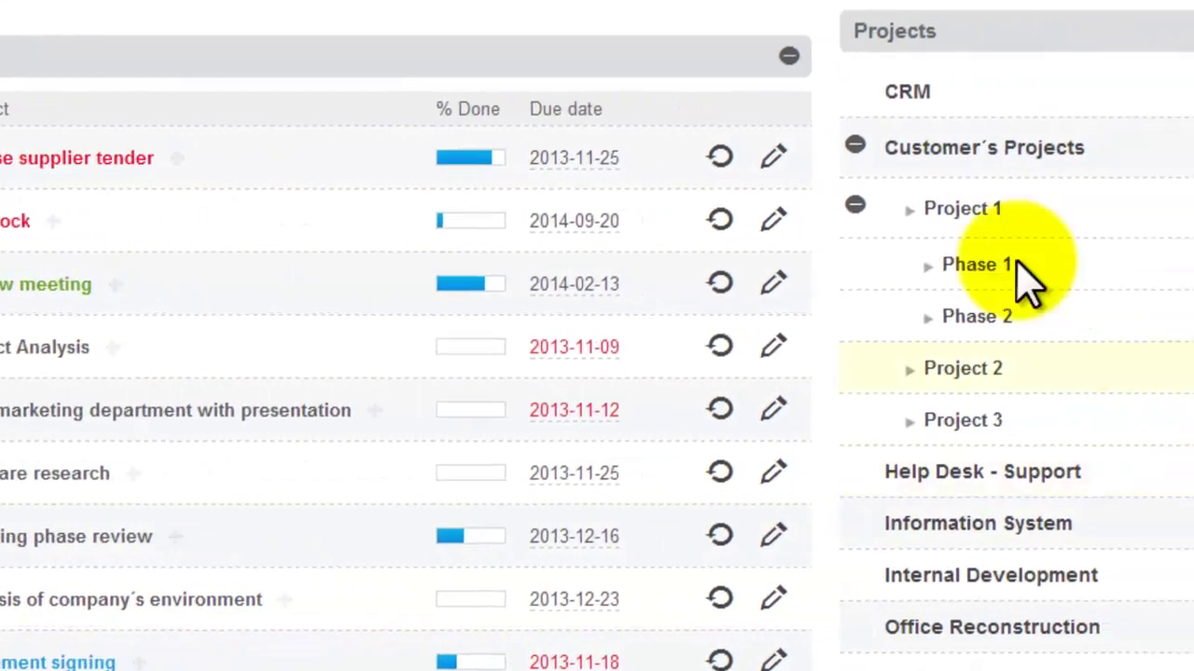
{"action": "scroll", "coordinate": [1101, 522], "scroll_direction": "up", "scroll_amount": 8}
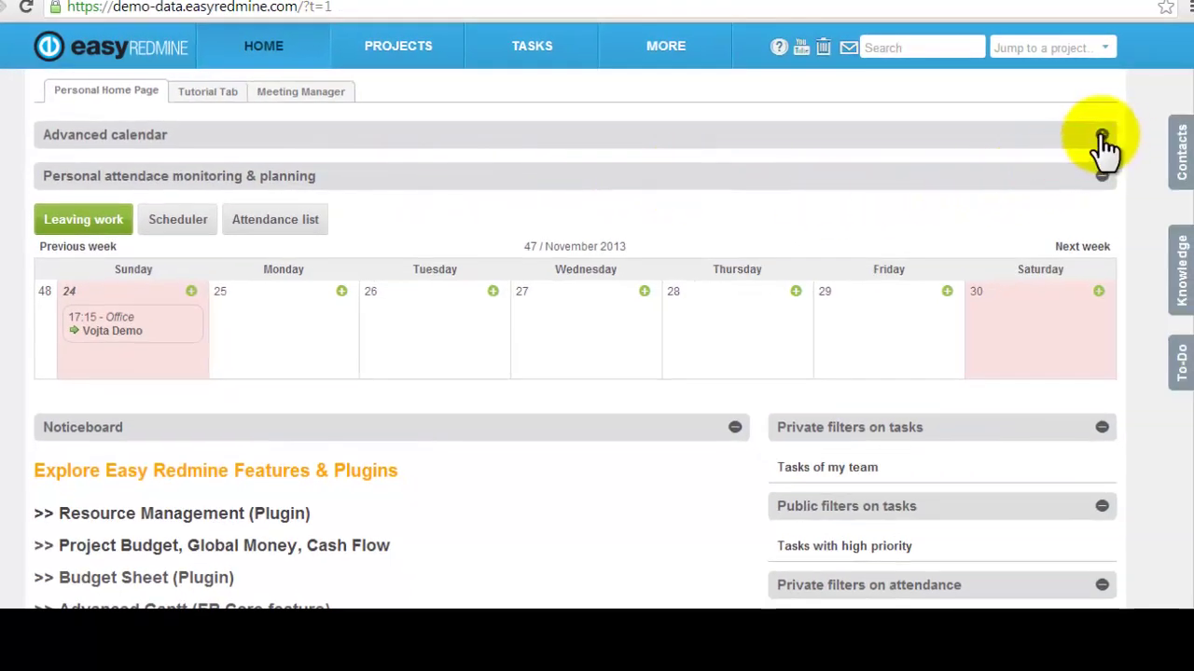
{"action": "left_click", "coordinate": [1102, 137]}
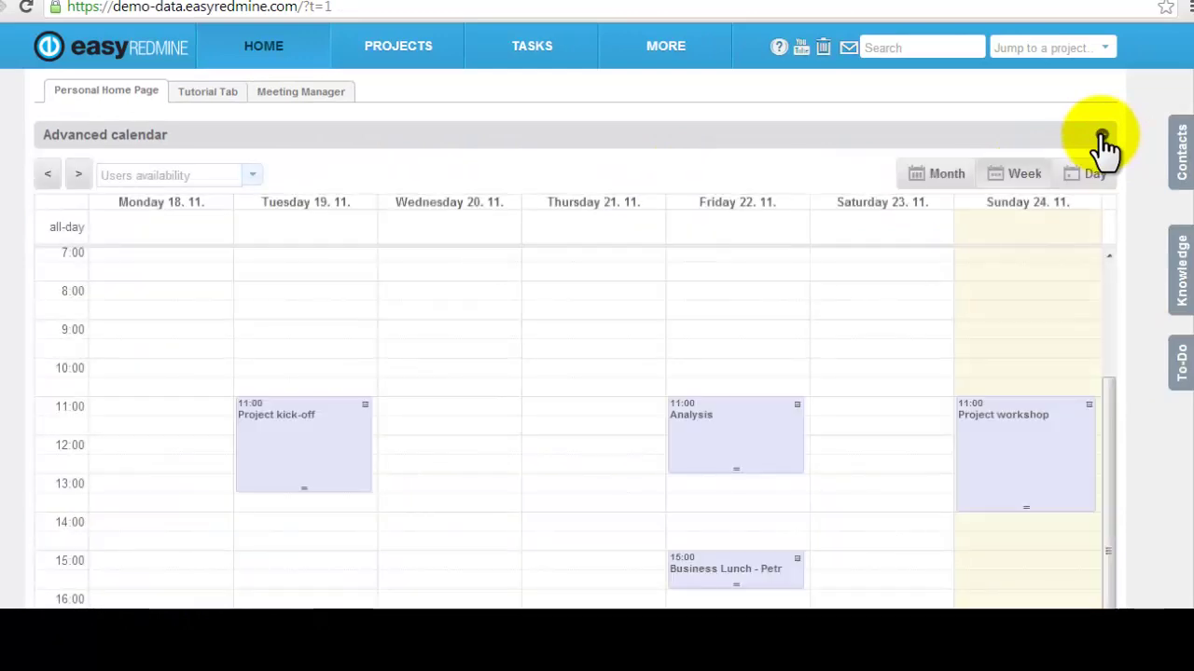
{"action": "left_click", "coordinate": [1102, 137]}
Start personalizing the Personal Home Page and view the list of modules that can be added
{"action": "scroll", "coordinate": [802, 234], "scroll_direction": "down", "scroll_amount": 8}
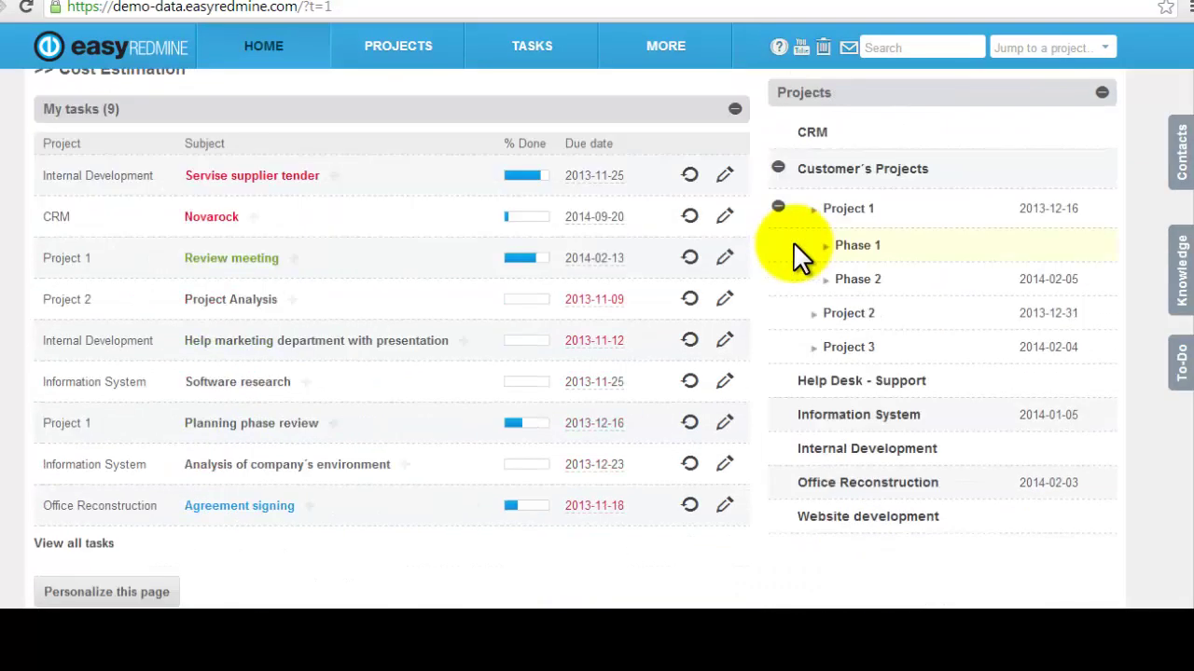
{"action": "scroll", "coordinate": [793, 241], "scroll_direction": "down", "scroll_amount": 1}
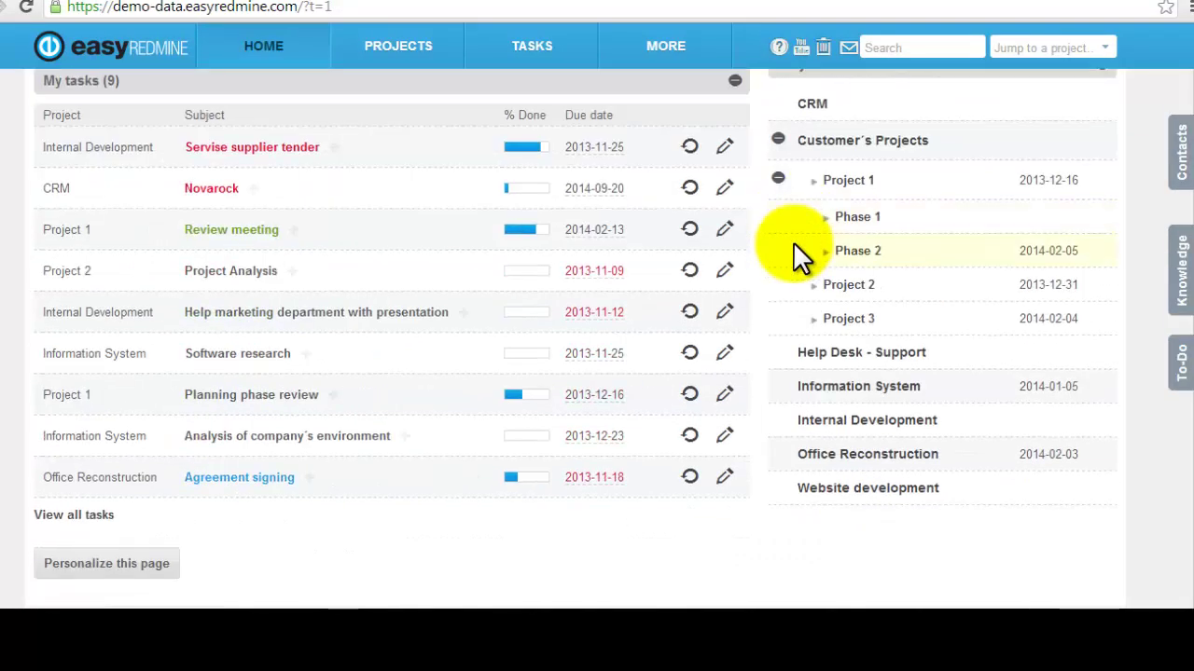
{"action": "left_click", "coordinate": [138, 565]}
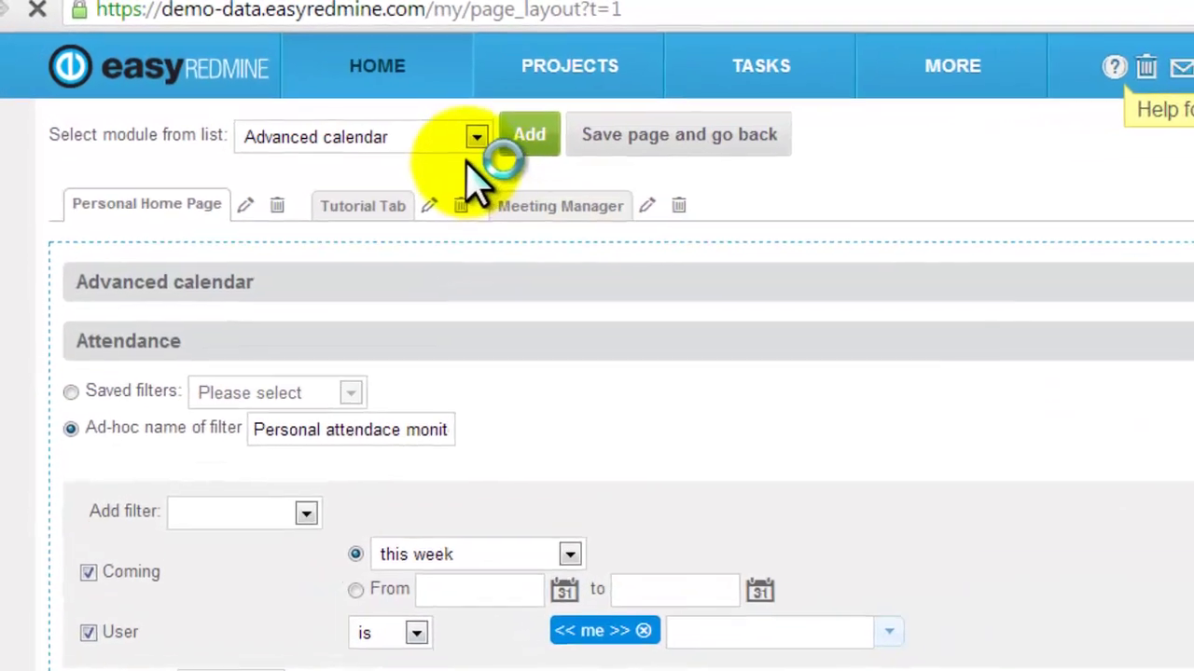
{"action": "left_click", "coordinate": [369, 106]}
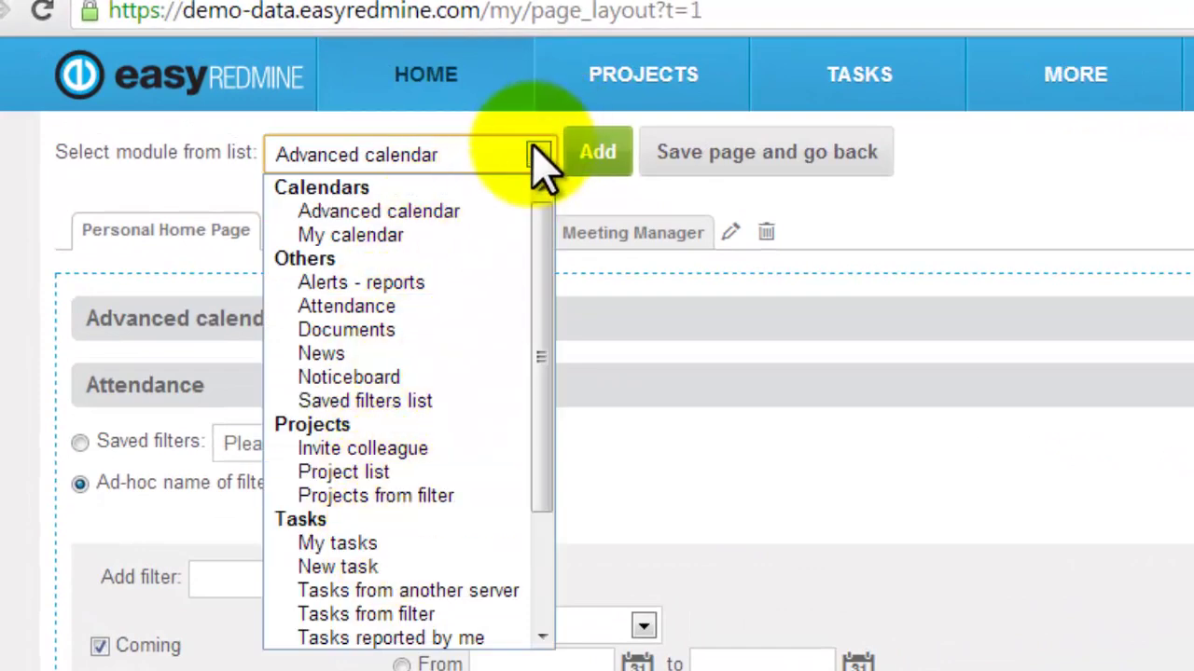
{"action": "left_click", "coordinate": [539, 154]}
Reposition the Advanced calendar module within the Personal Home Page layout and save the page
{"action": "left_click_drag", "start_coordinate": [573, 312], "coordinate": [508, 670]}
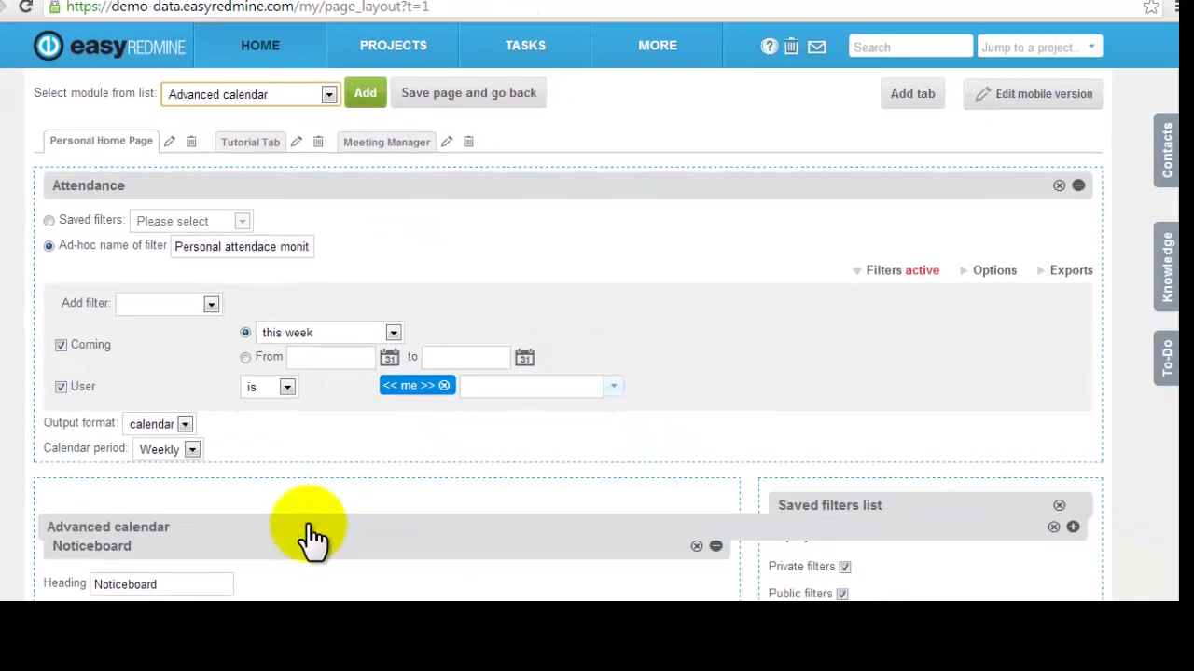
{"action": "left_click_drag", "start_coordinate": [313, 538], "coordinate": [391, 200]}
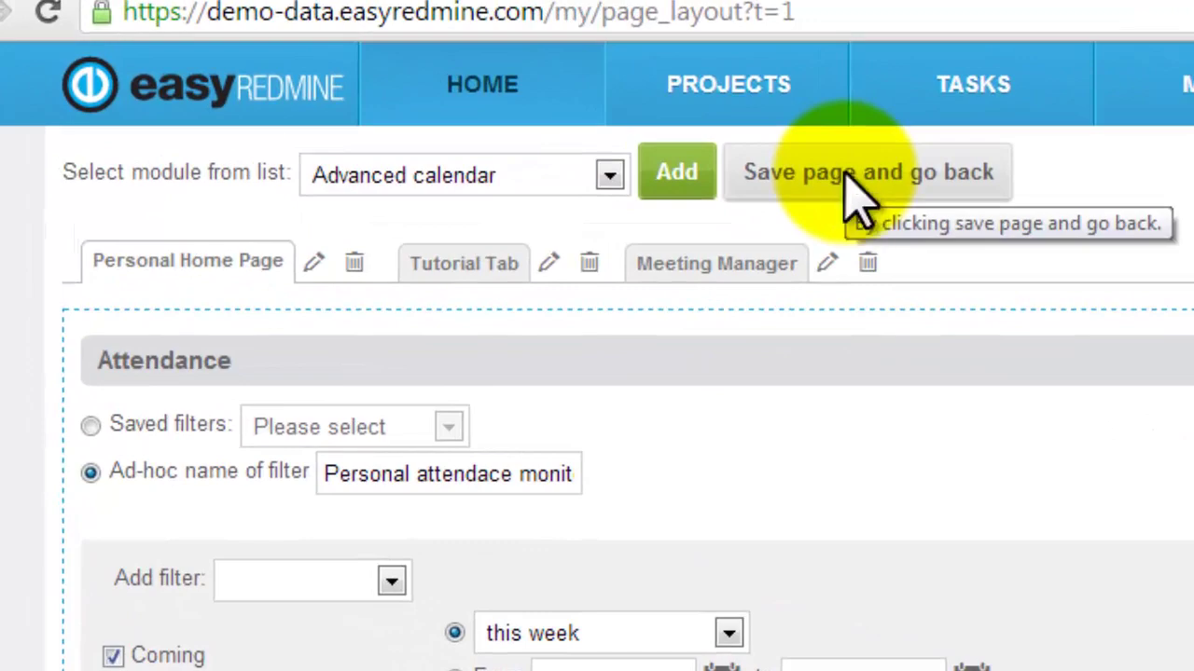
{"action": "left_click", "coordinate": [848, 175]}
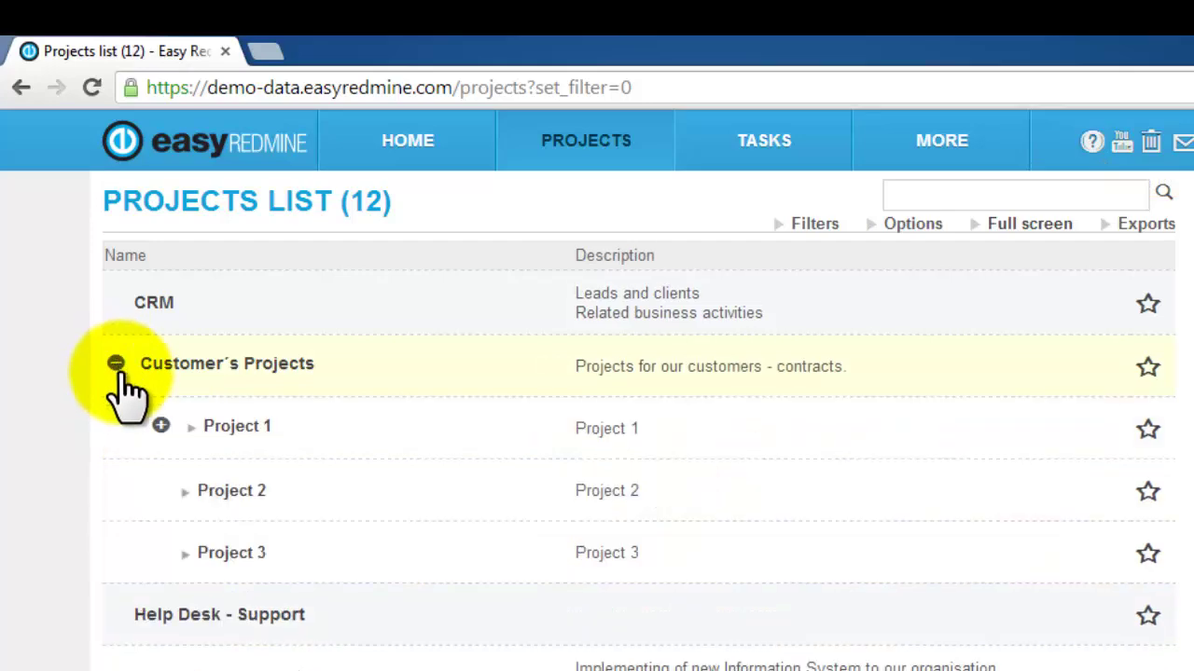
Expand the subprojects of Project 1 and add a Role filter to the projects list
{"action": "left_click", "coordinate": [161, 426]}
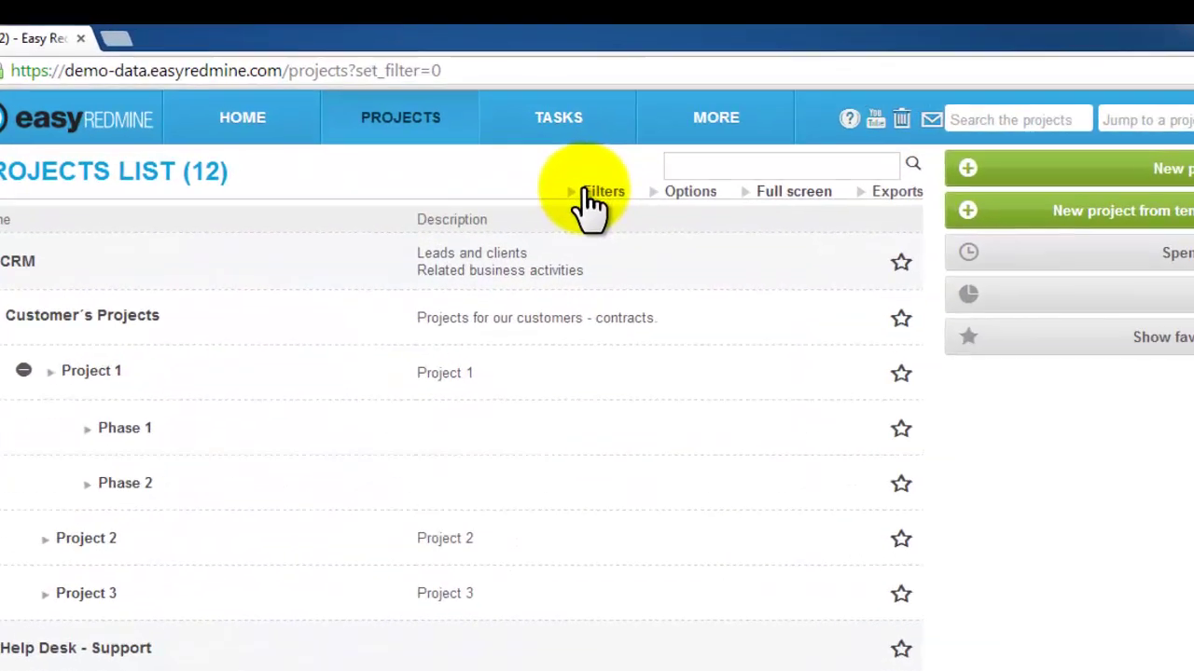
{"action": "left_click", "coordinate": [562, 162]}
{"action": "left_click", "coordinate": [82, 266]}
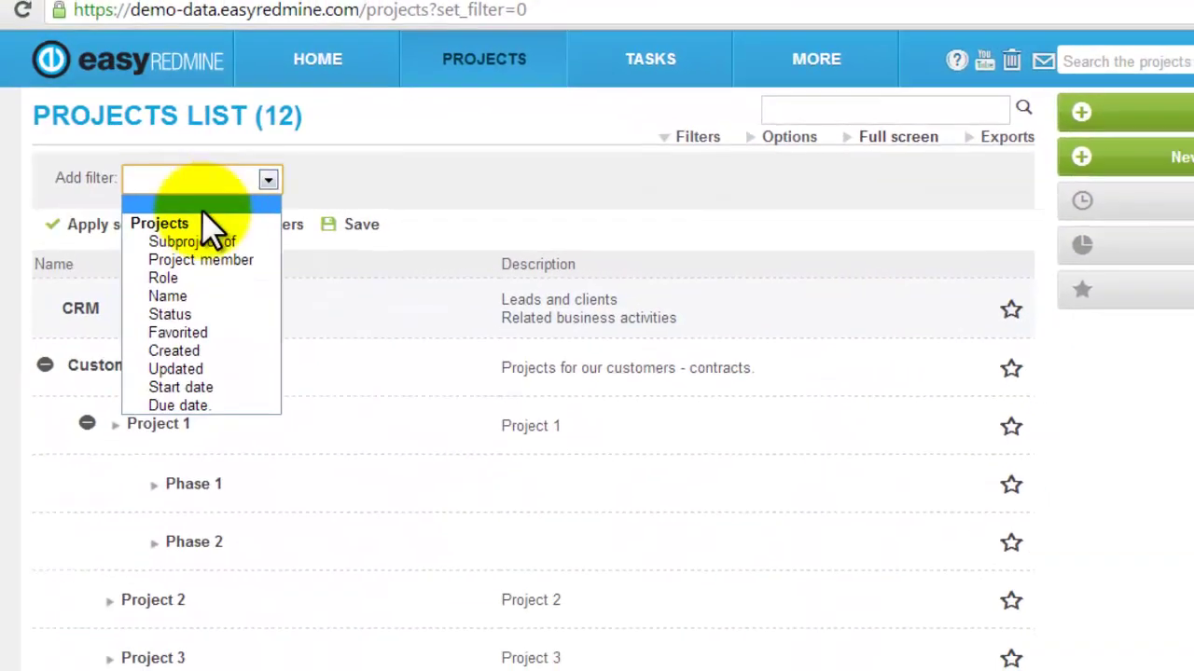
{"action": "left_click", "coordinate": [202, 265]}
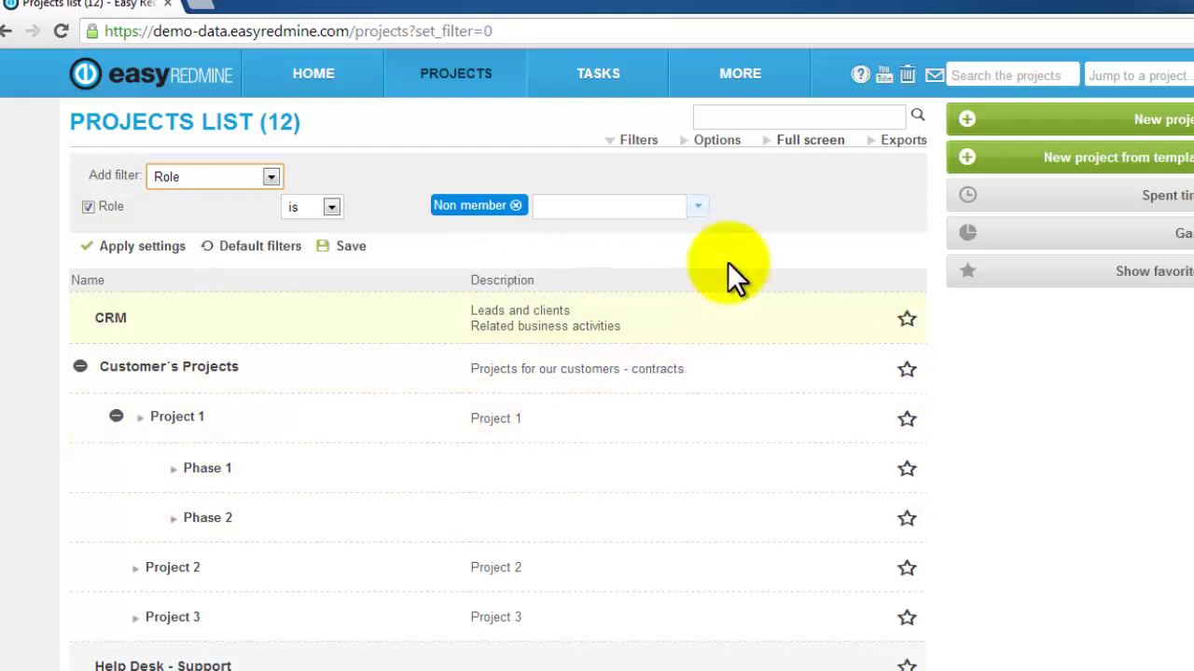
Add the Author column to the projects list's selected columns and show the export formats
{"action": "left_click", "coordinate": [711, 142]}
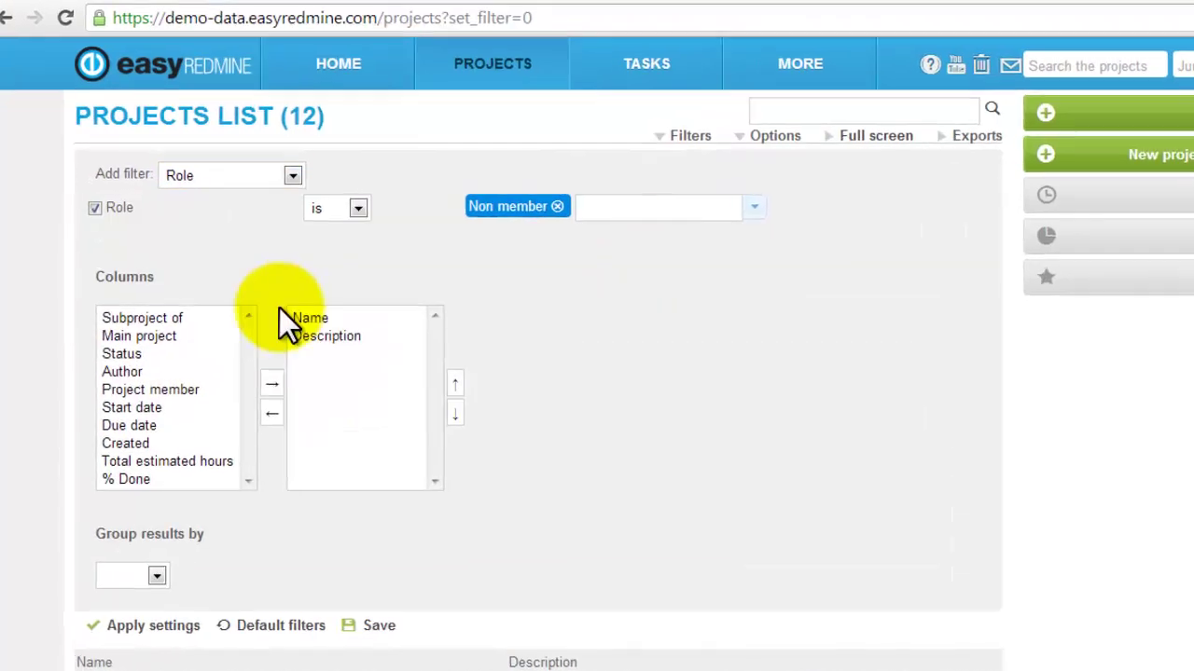
{"action": "left_click", "coordinate": [158, 359]}
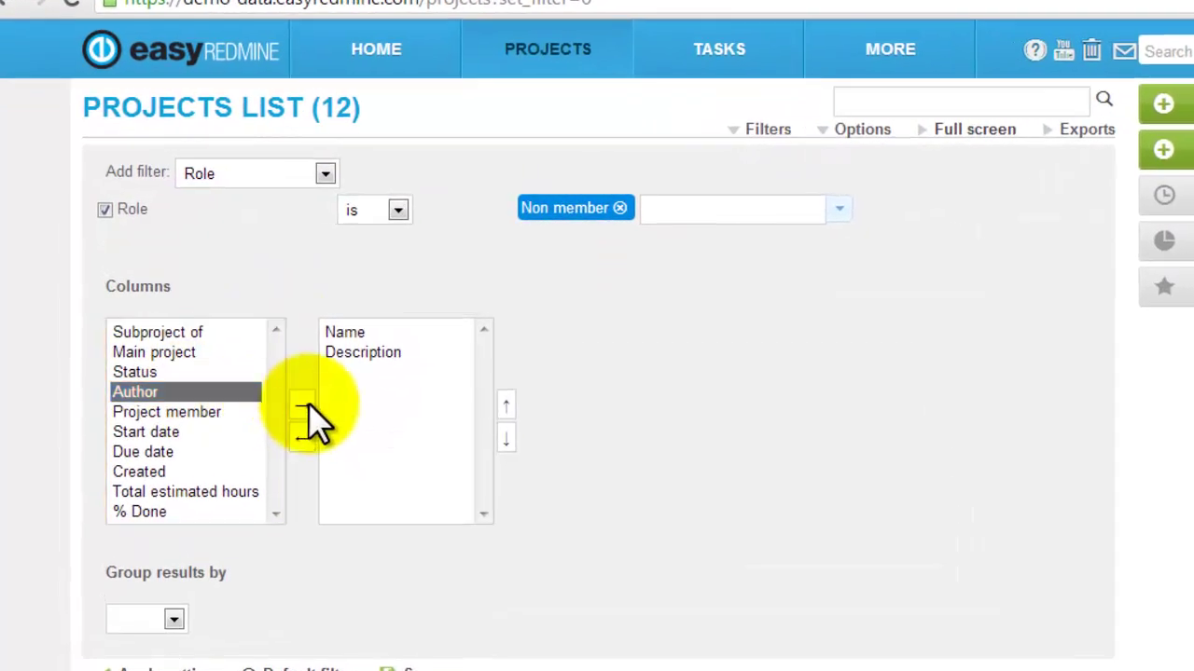
{"action": "left_click", "coordinate": [302, 405]}
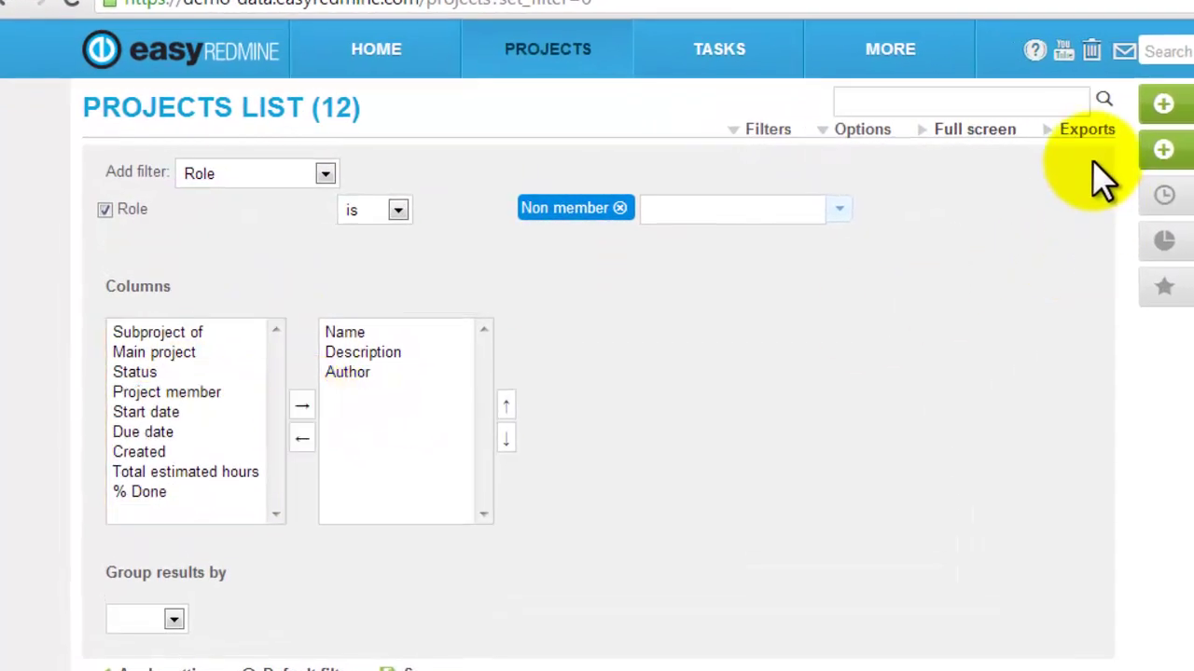
{"action": "left_click", "coordinate": [1085, 131]}
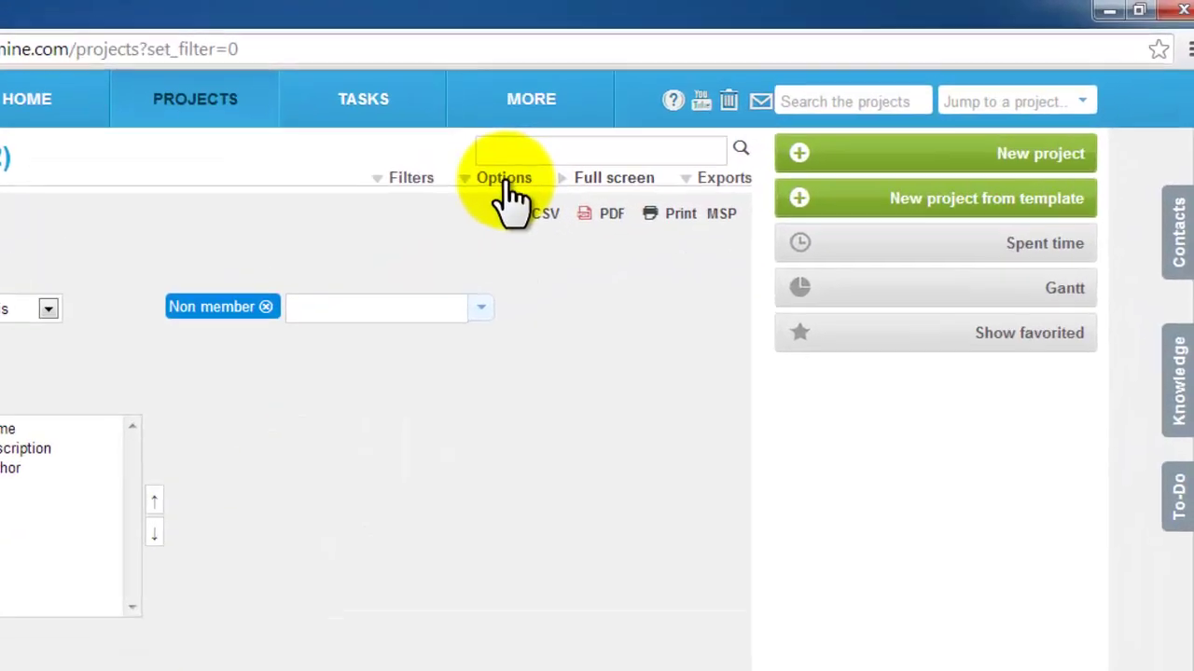
{"action": "left_click", "coordinate": [587, 138]}
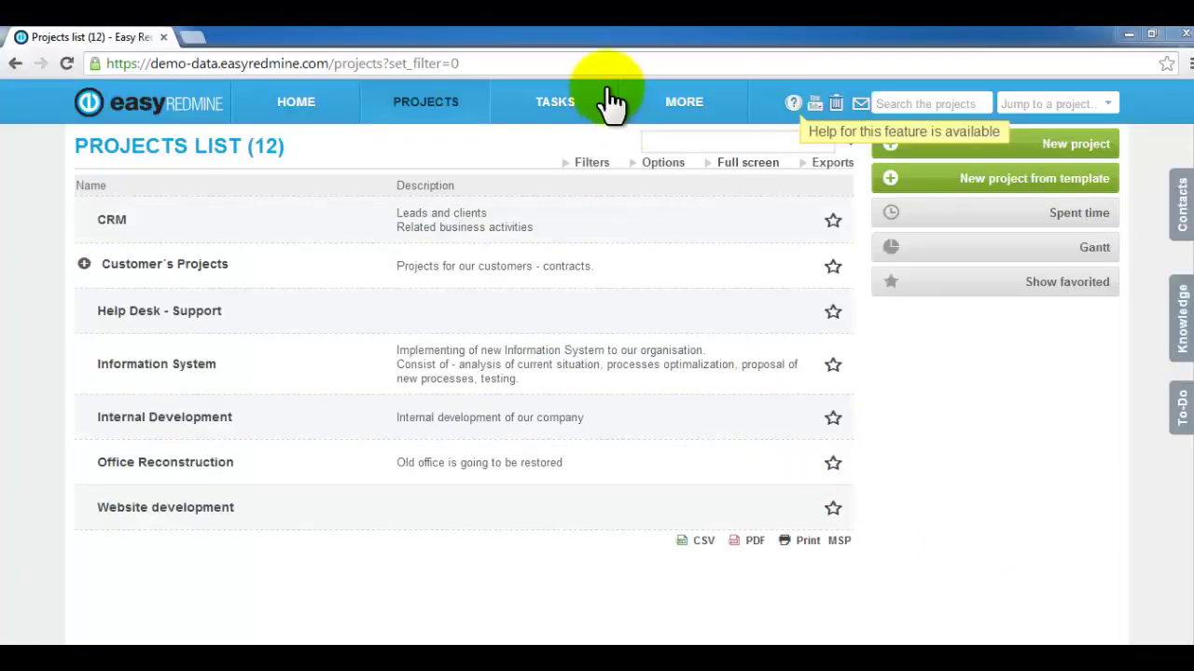
Open the overall tasks list and show only the tasks assigned to the second listed worker
{"action": "left_click", "coordinate": [550, 110]}
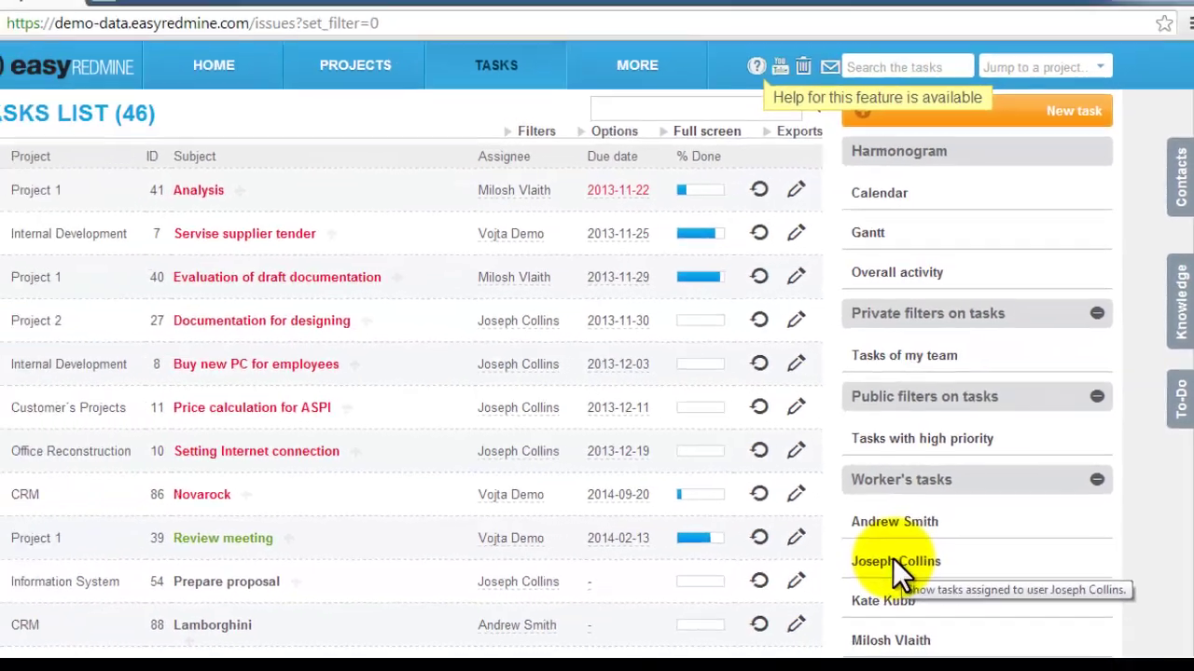
{"action": "left_click", "coordinate": [892, 560]}
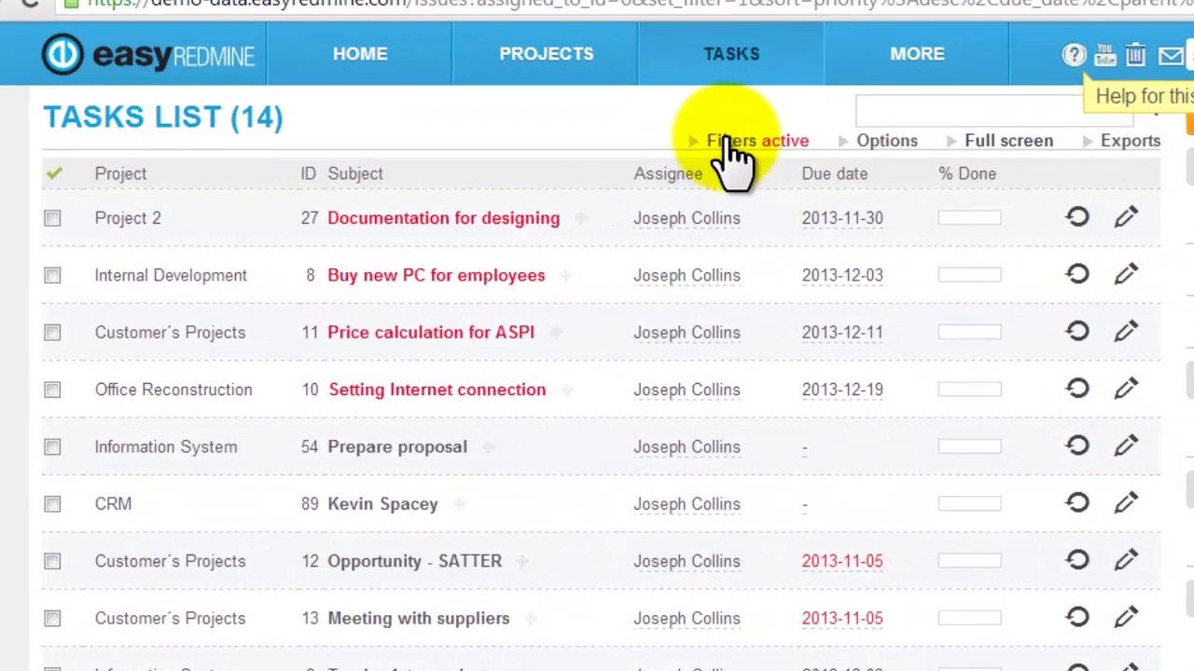
Replace the assignee filter on the tasks list with a due date filter for the current week and apply it
{"action": "left_click", "coordinate": [725, 142]}
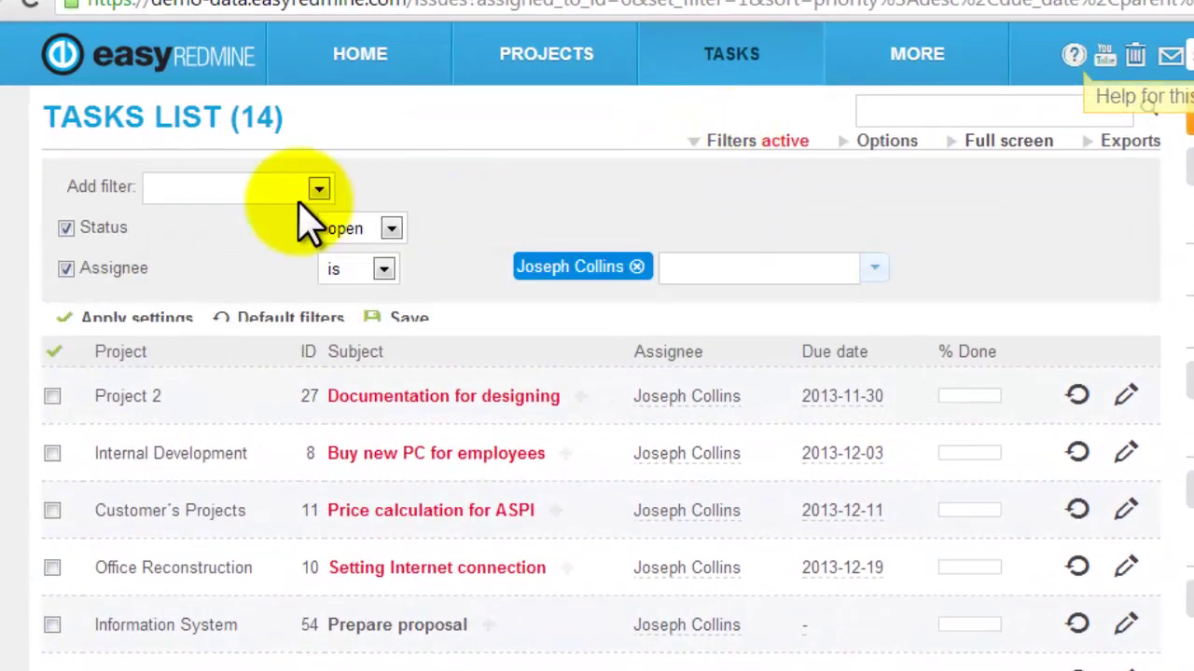
{"action": "left_click", "coordinate": [303, 187]}
{"action": "left_click", "coordinate": [214, 440]}
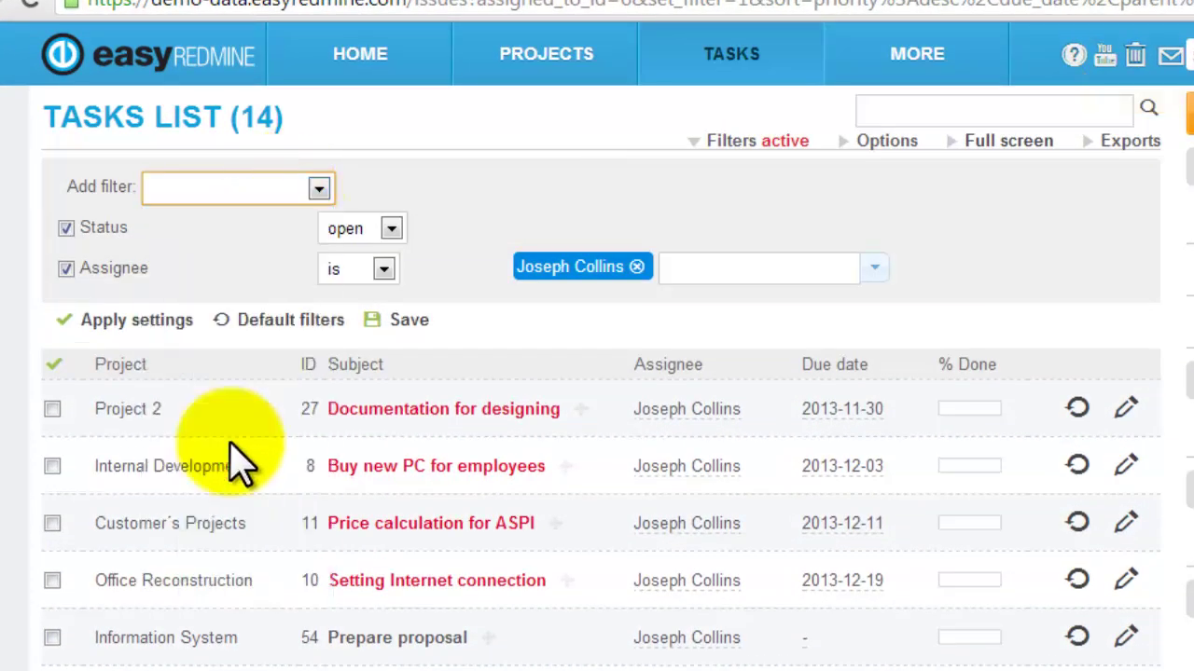
{"action": "left_click", "coordinate": [65, 267]}
{"action": "left_click", "coordinate": [443, 298]}
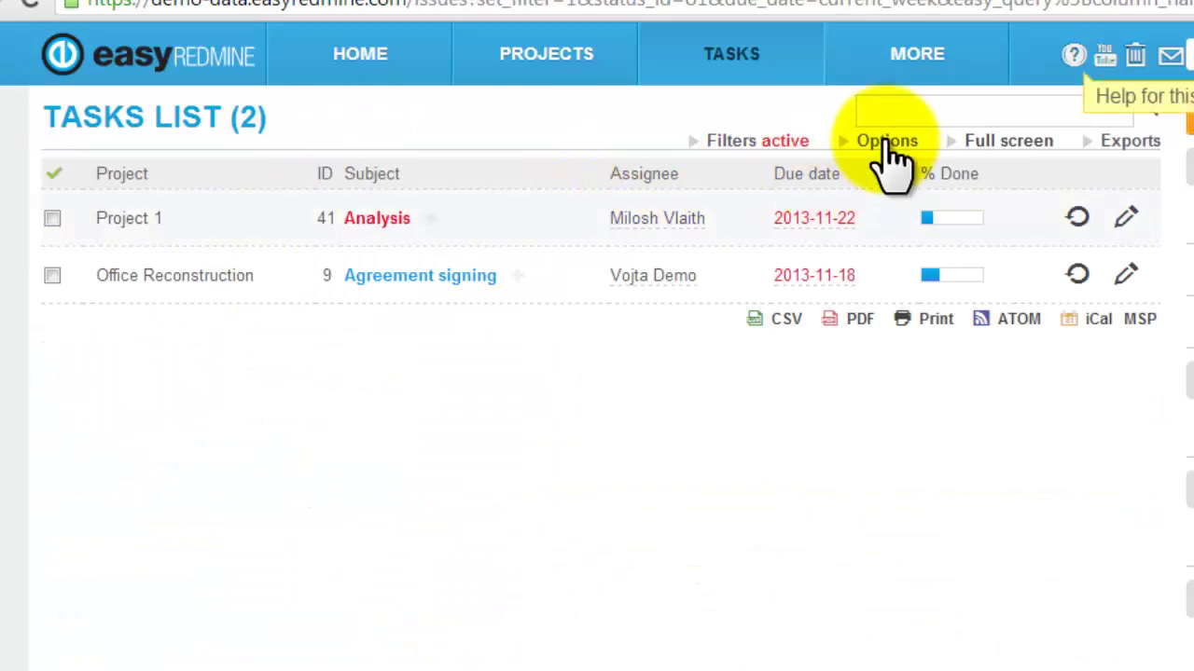
Add the Priority and Author columns to the filtered tasks list and apply the settings
{"action": "left_click", "coordinate": [886, 142]}
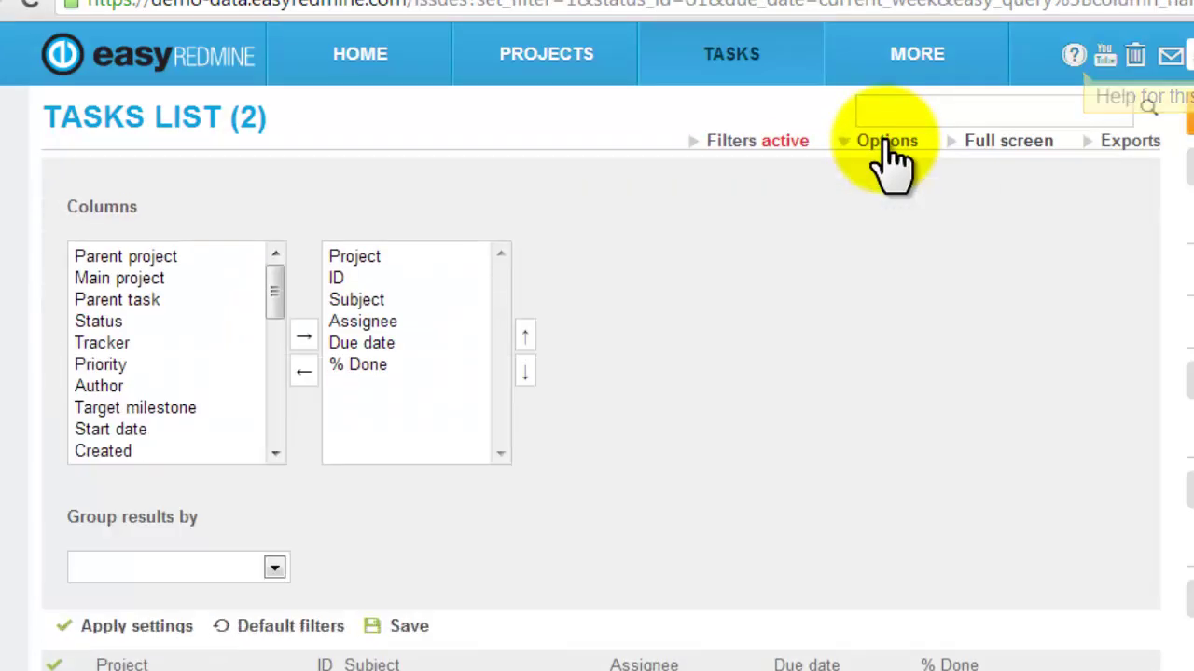
{"action": "left_click", "coordinate": [114, 365]}
{"action": "left_click", "coordinate": [306, 338]}
{"action": "left_click", "coordinate": [155, 365]}
{"action": "left_click", "coordinate": [304, 337]}
{"action": "left_click", "coordinate": [149, 628]}
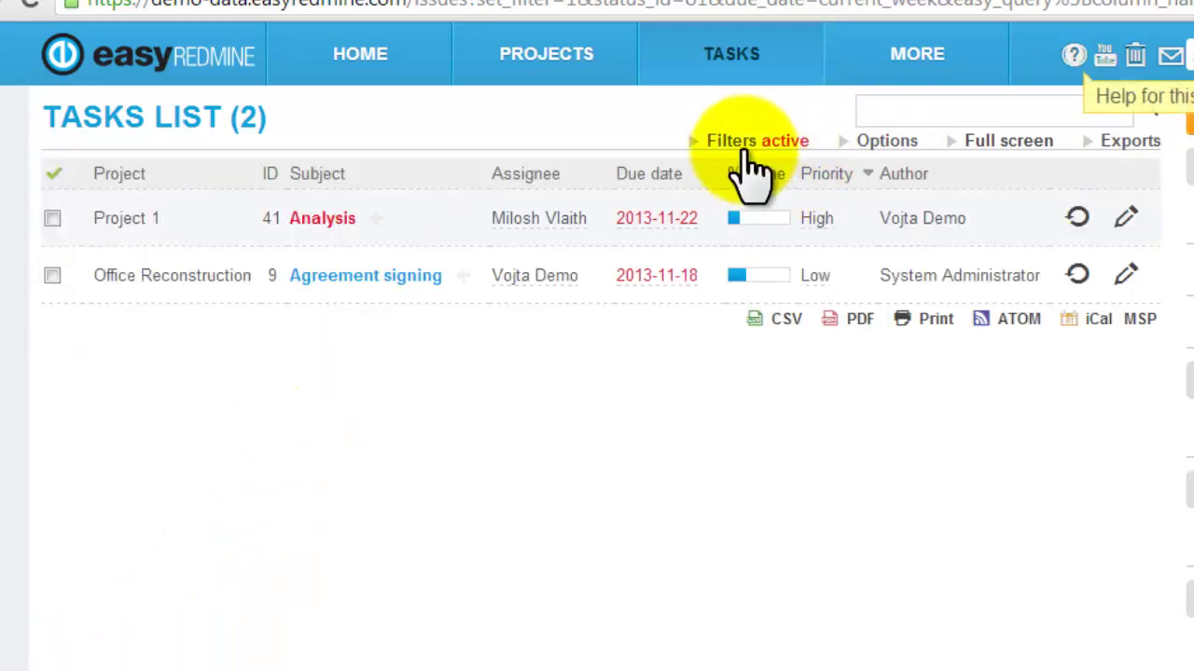
Show the tasks list's active filter settings and its export options
{"action": "left_click", "coordinate": [744, 145]}
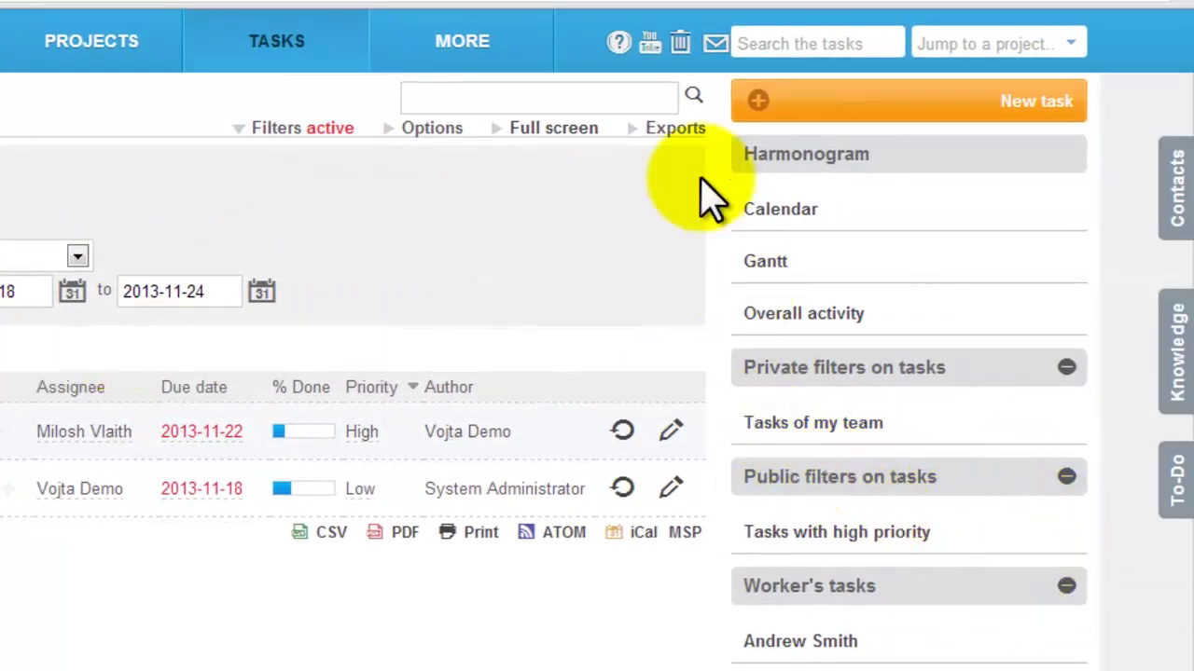
{"action": "left_click", "coordinate": [669, 130]}
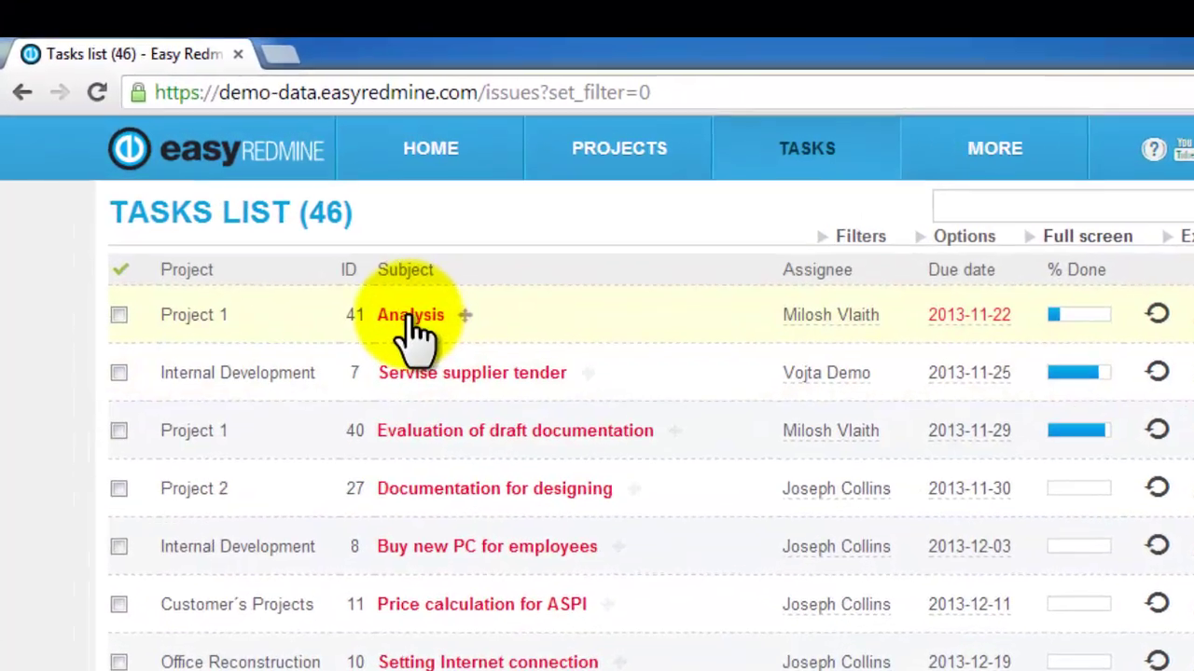
Open the Analysis task of Project 1 and review its details, attachments and update history
{"action": "left_click", "coordinate": [410, 317]}
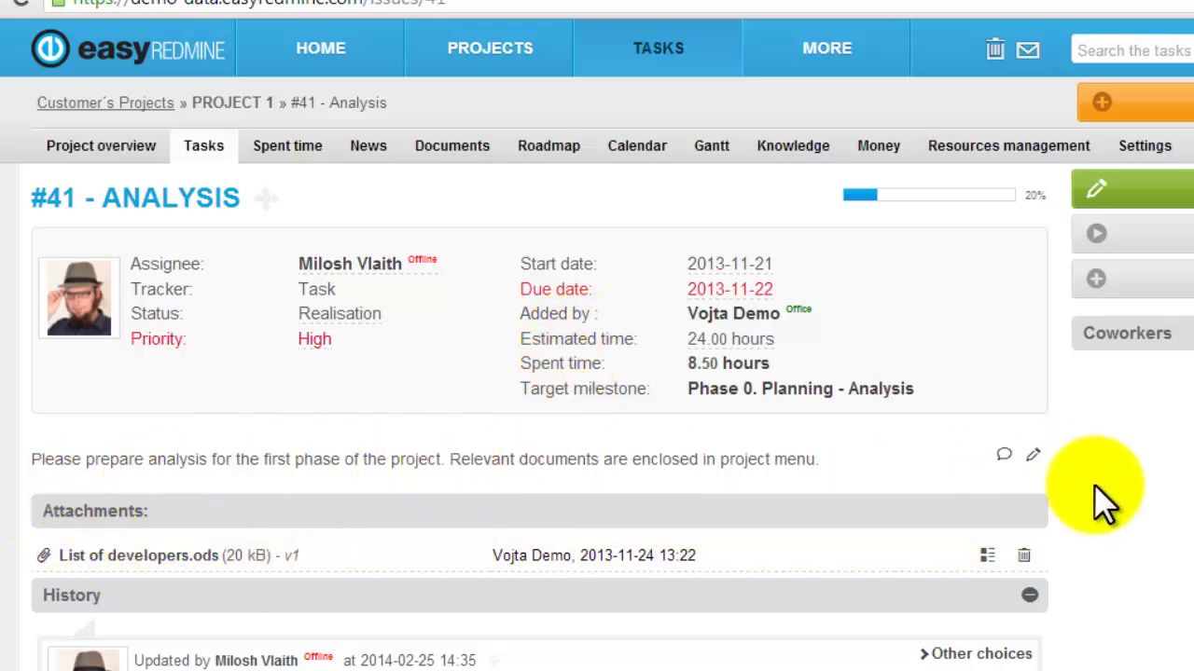
{"action": "scroll", "coordinate": [1096, 504], "scroll_direction": "down", "scroll_amount": 3}
{"action": "scroll", "coordinate": [793, 373], "scroll_direction": "down", "scroll_amount": 1}
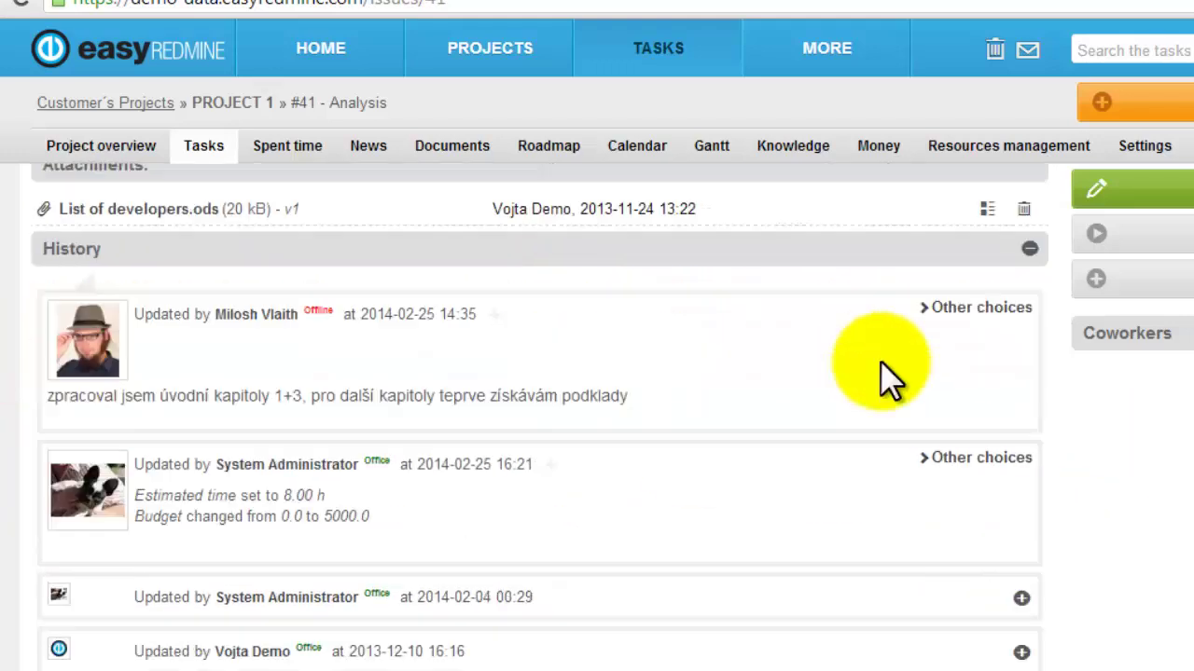
{"action": "scroll", "coordinate": [774, 338], "scroll_direction": "down", "scroll_amount": 5}
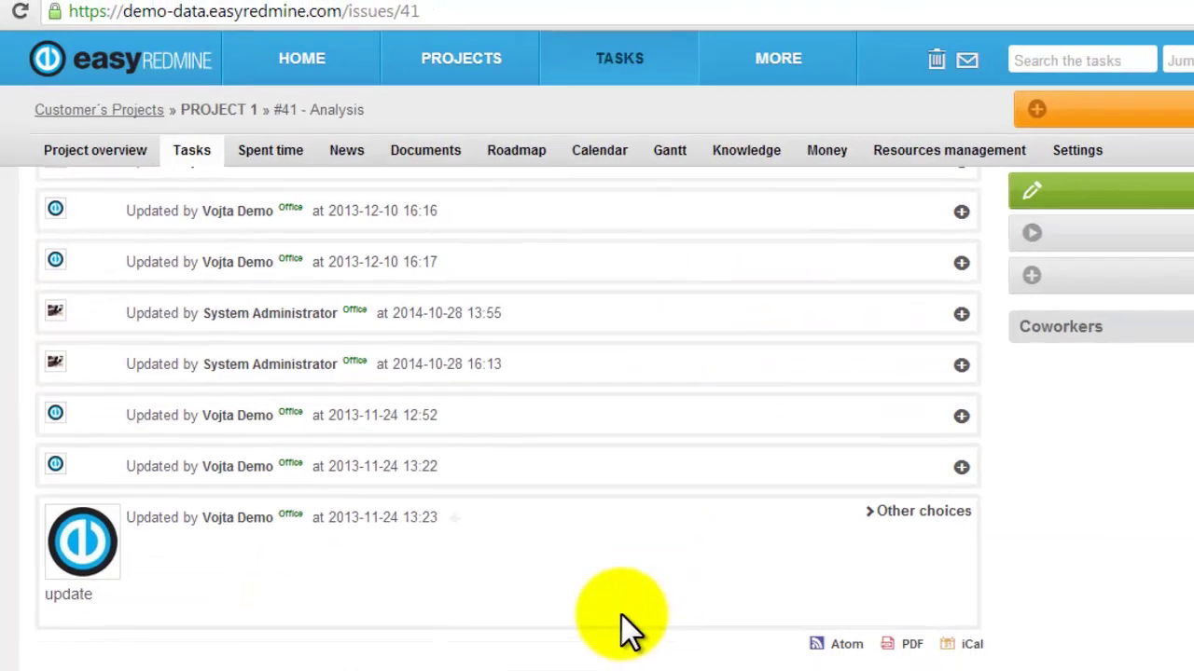
Show the Analysis task's update form, its assignee choices and its additional properties
{"action": "scroll", "coordinate": [578, 592], "scroll_direction": "up", "scroll_amount": 10}
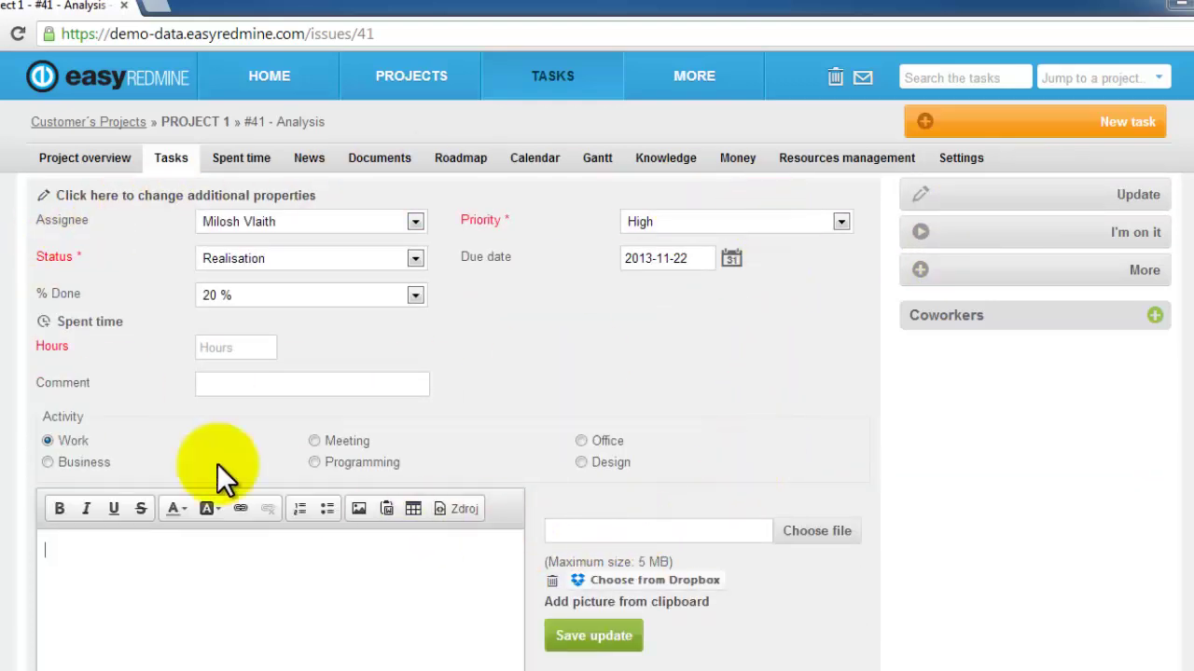
{"action": "left_click", "coordinate": [253, 224]}
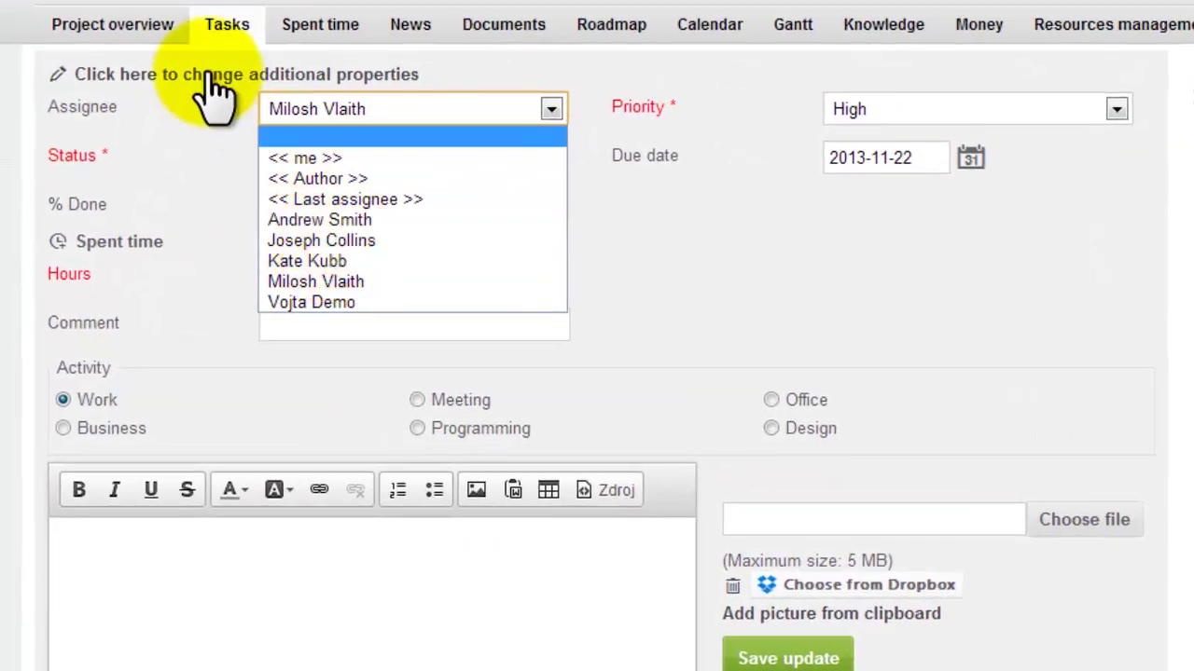
{"action": "left_click", "coordinate": [224, 88]}
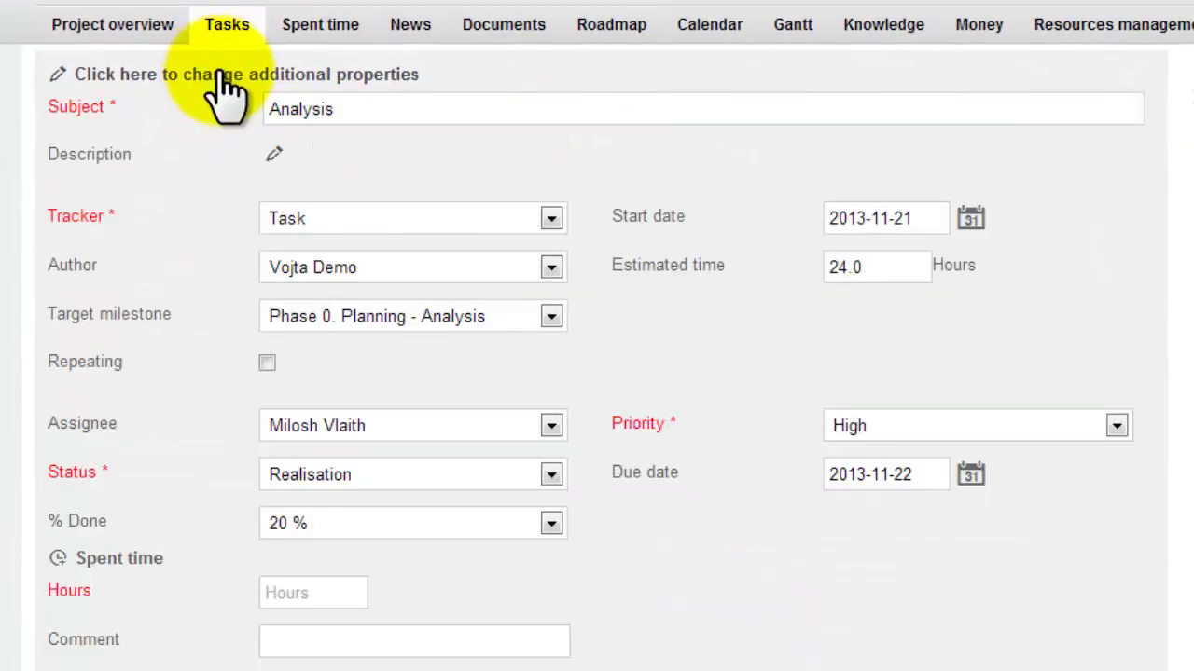
{"action": "left_click", "coordinate": [224, 89]}
{"action": "left_click", "coordinate": [232, 618]}
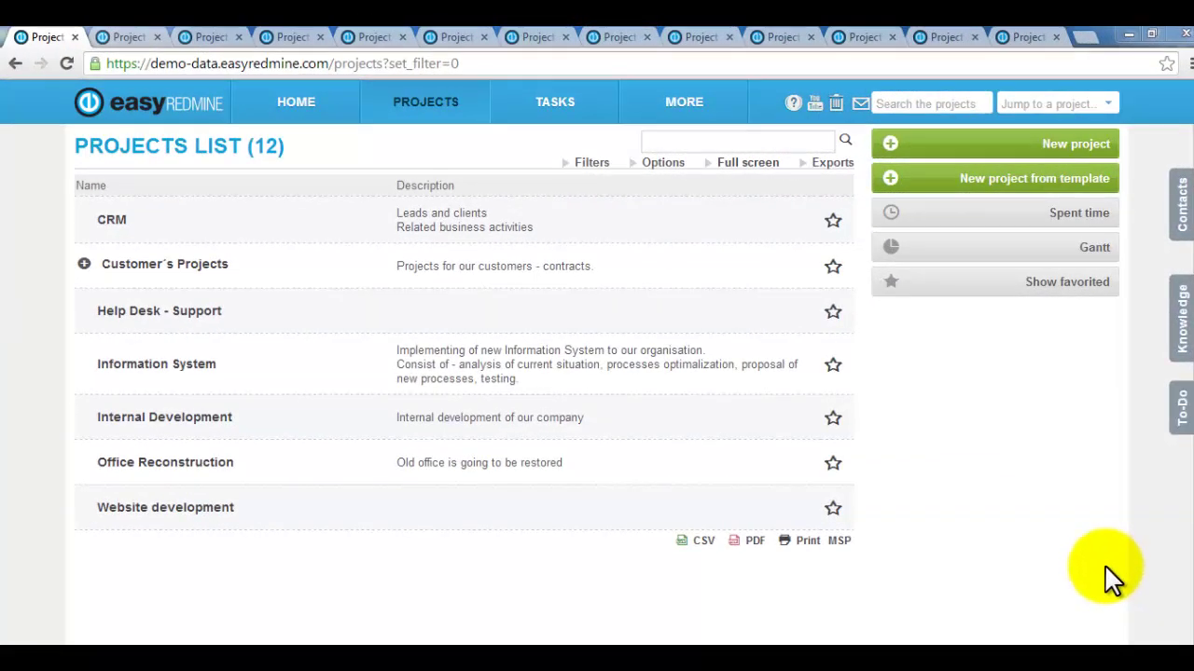
Expand Customer's Projects in the projects list, open Project 1 and review its overview page
{"action": "left_click", "coordinate": [83, 266]}
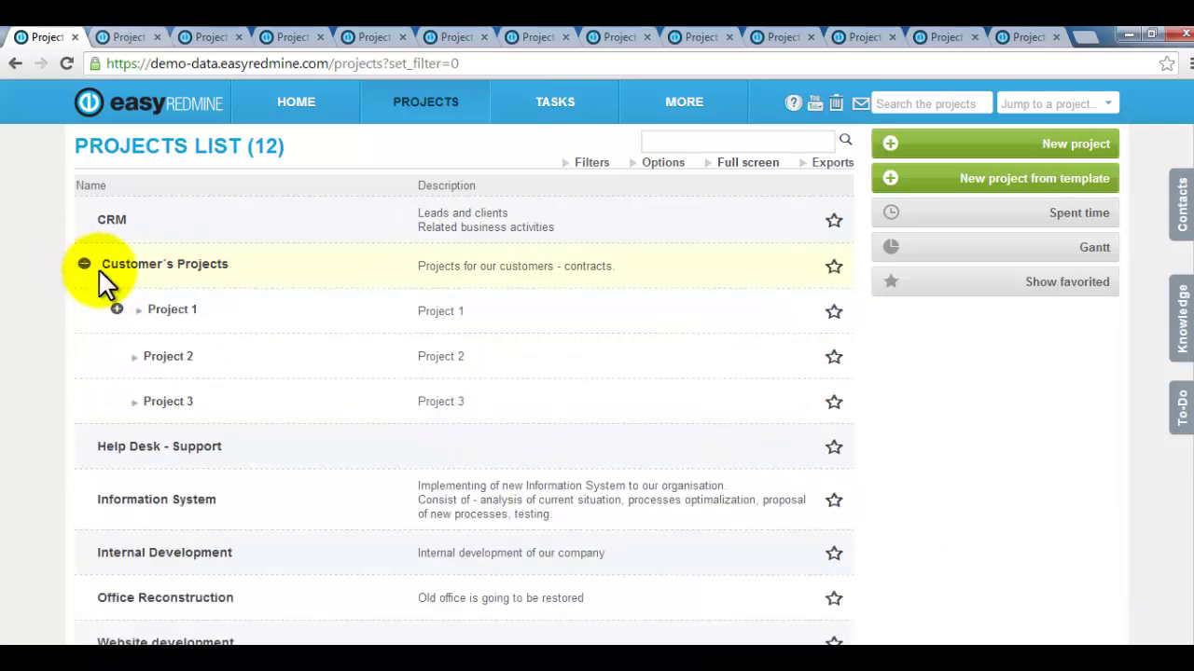
{"action": "left_click", "coordinate": [184, 313]}
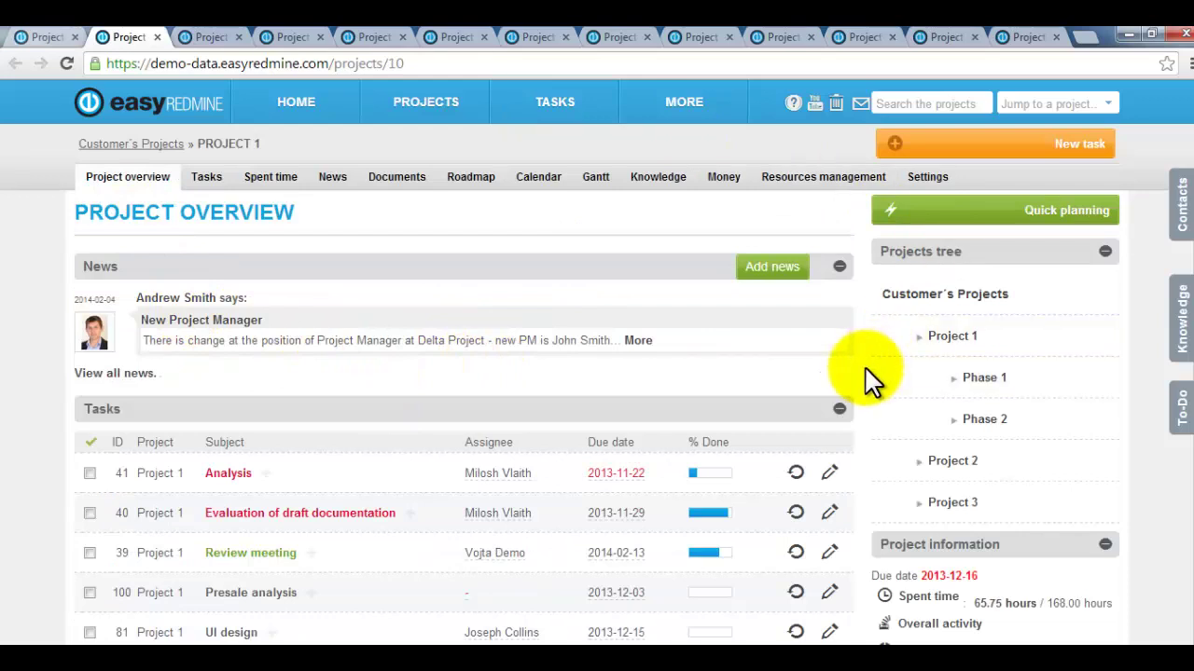
{"action": "scroll", "coordinate": [867, 377], "scroll_direction": "down", "scroll_amount": 5}
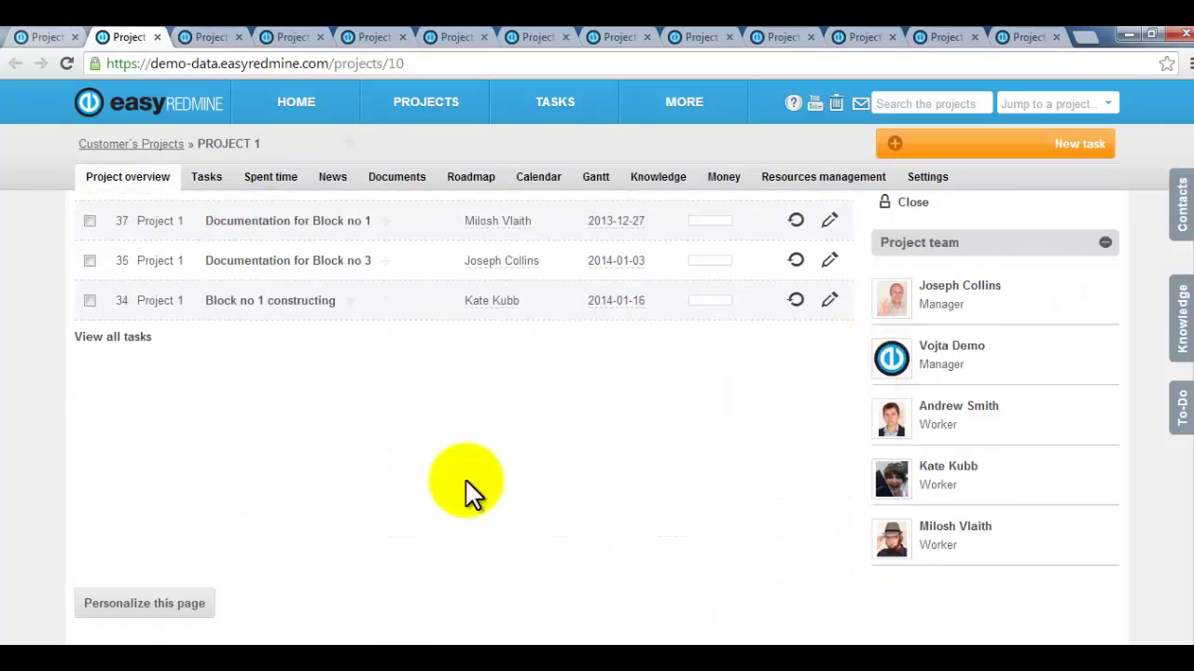
{"action": "scroll", "coordinate": [298, 560], "scroll_direction": "up", "scroll_amount": 5}
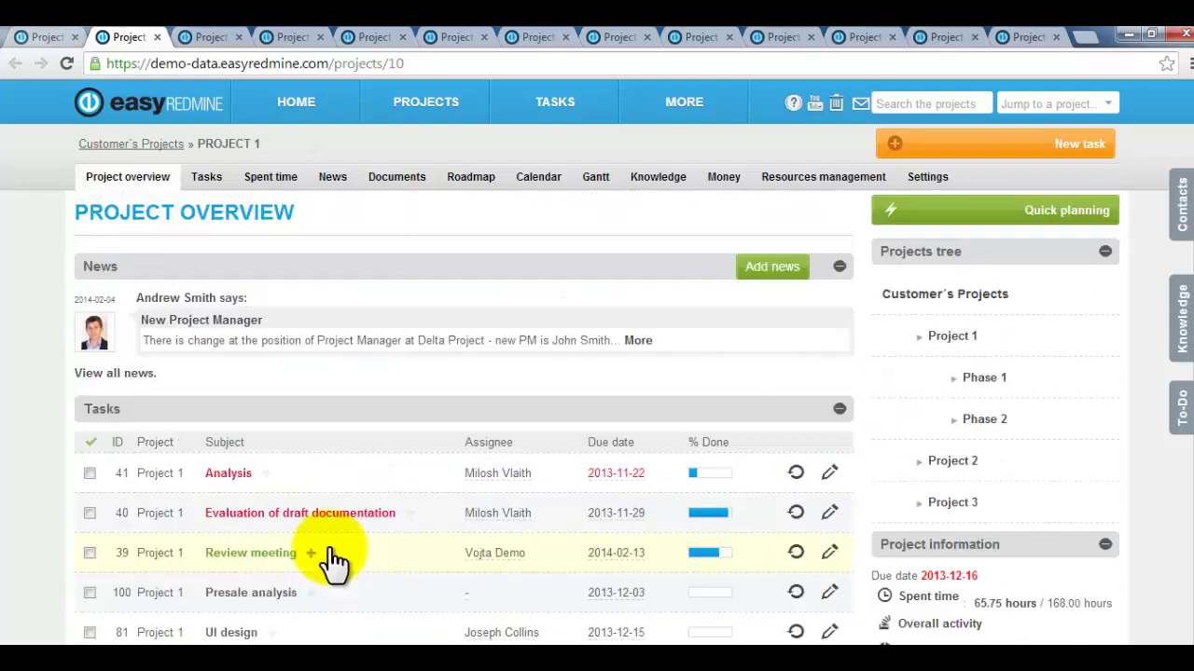
Open Project 1's tasks list and look through all of its tasks
{"action": "left_click", "coordinate": [209, 181]}
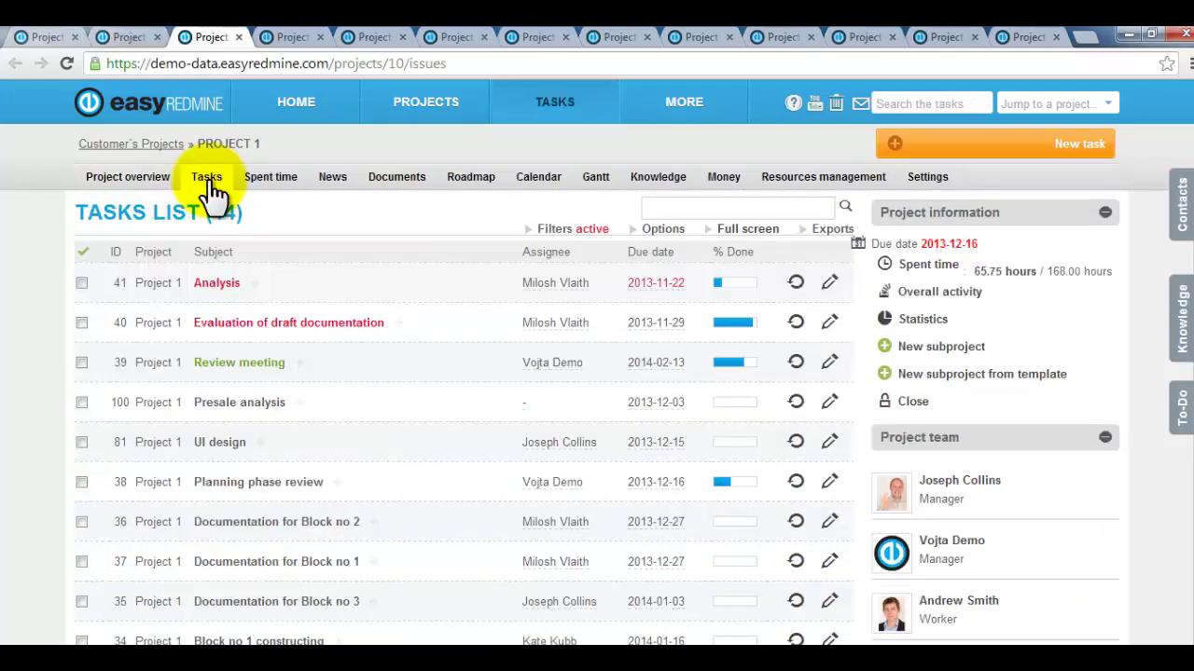
{"action": "scroll", "coordinate": [852, 350], "scroll_direction": "down", "scroll_amount": 3}
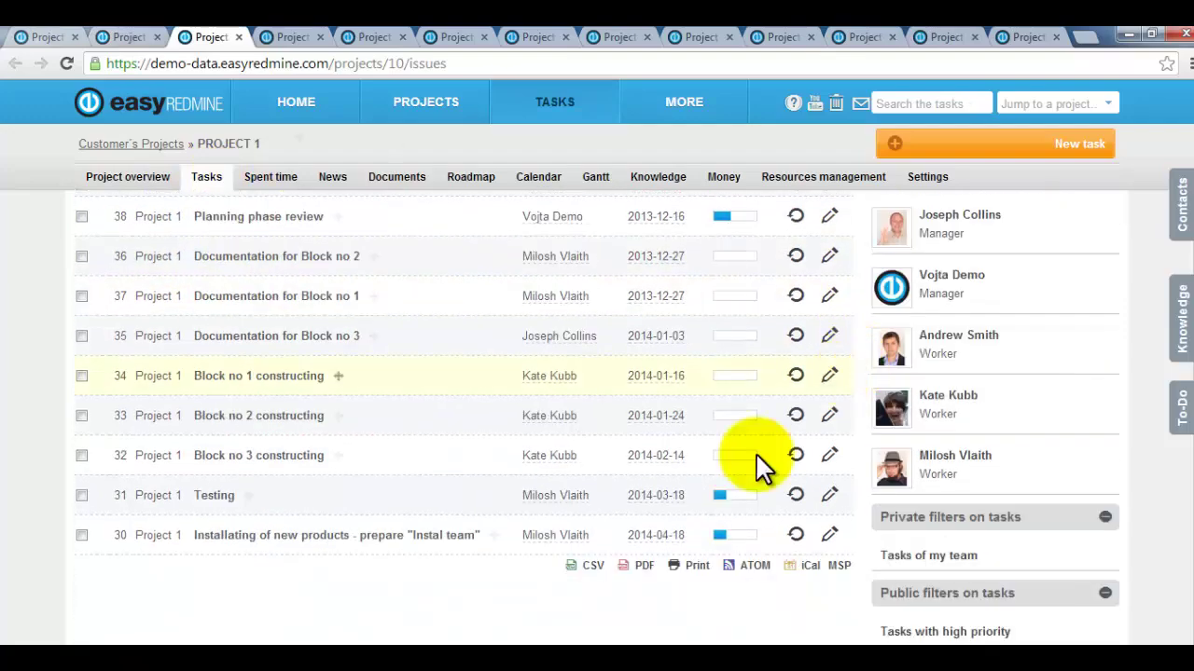
{"action": "scroll", "coordinate": [725, 488], "scroll_direction": "up", "scroll_amount": 3}
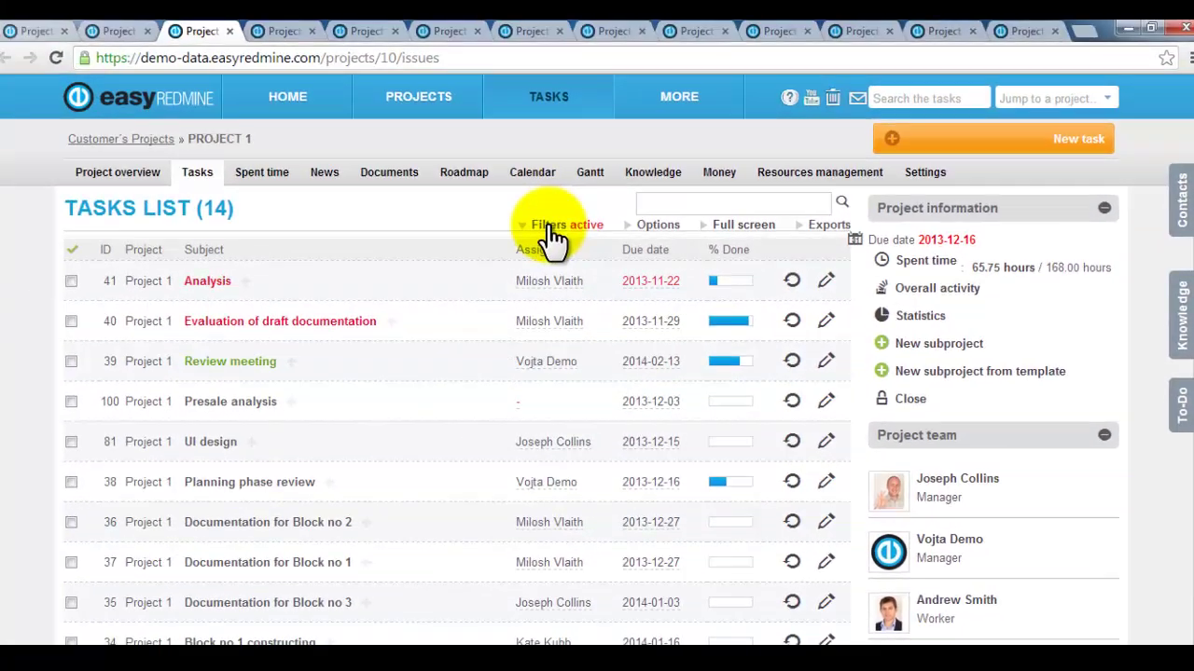
Add a due date filter to Project 1's tasks list and show its column and export options
{"action": "left_click", "coordinate": [551, 226]}
{"action": "left_click", "coordinate": [202, 257]}
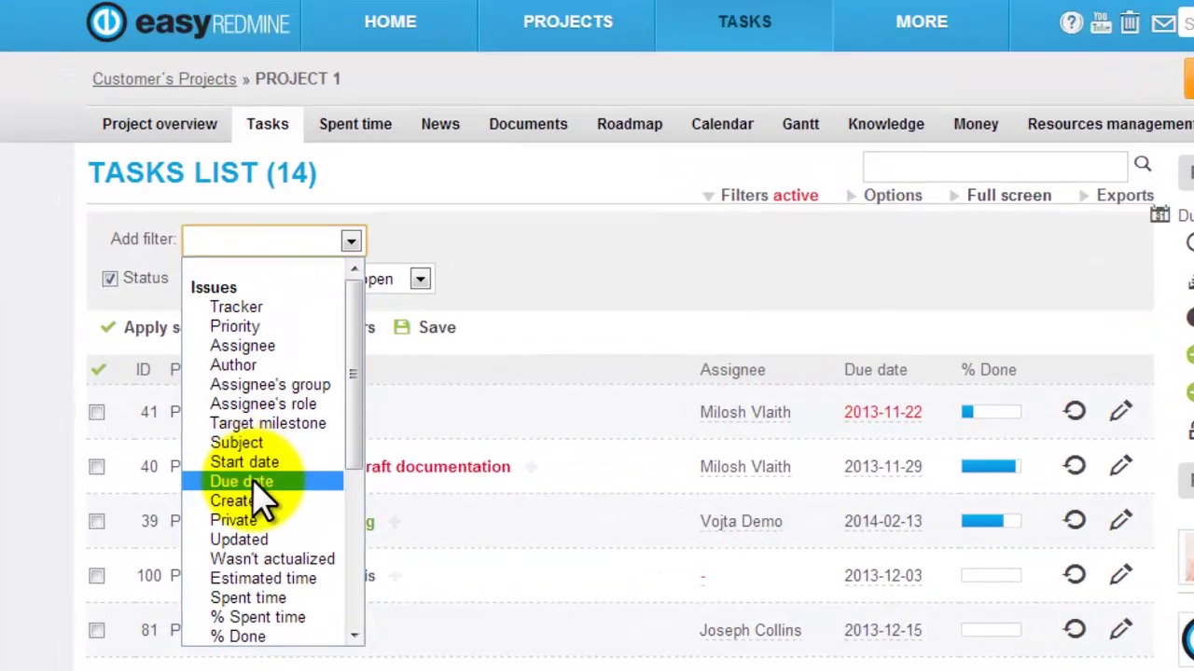
{"action": "left_click", "coordinate": [207, 441]}
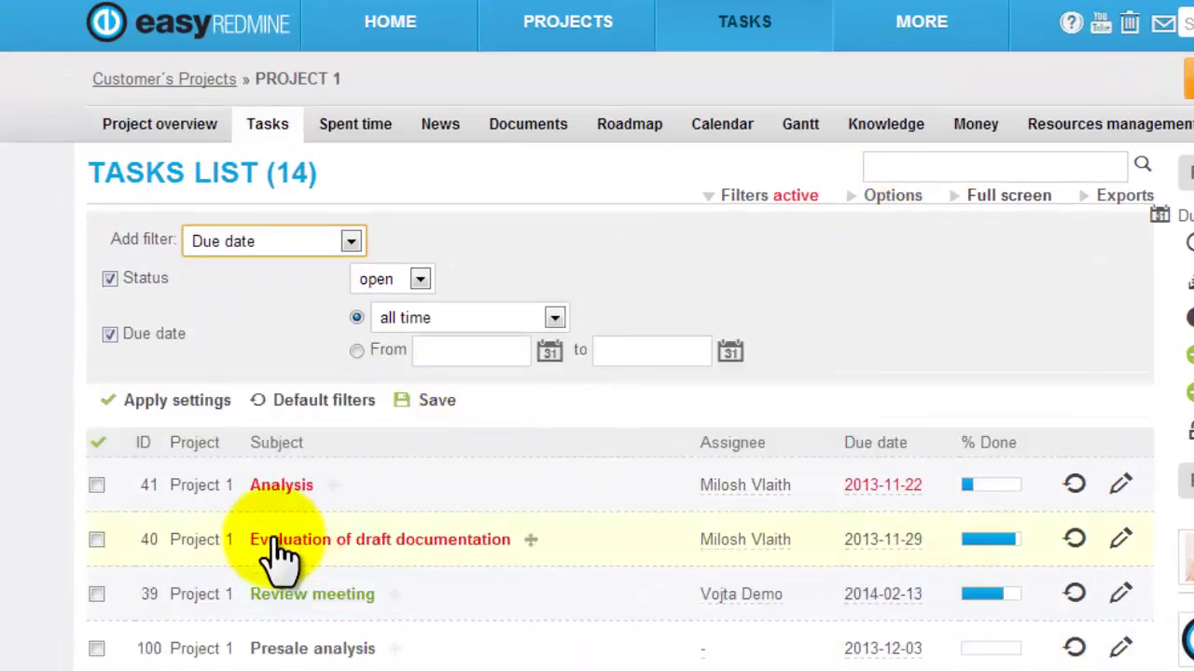
{"action": "left_click", "coordinate": [877, 197]}
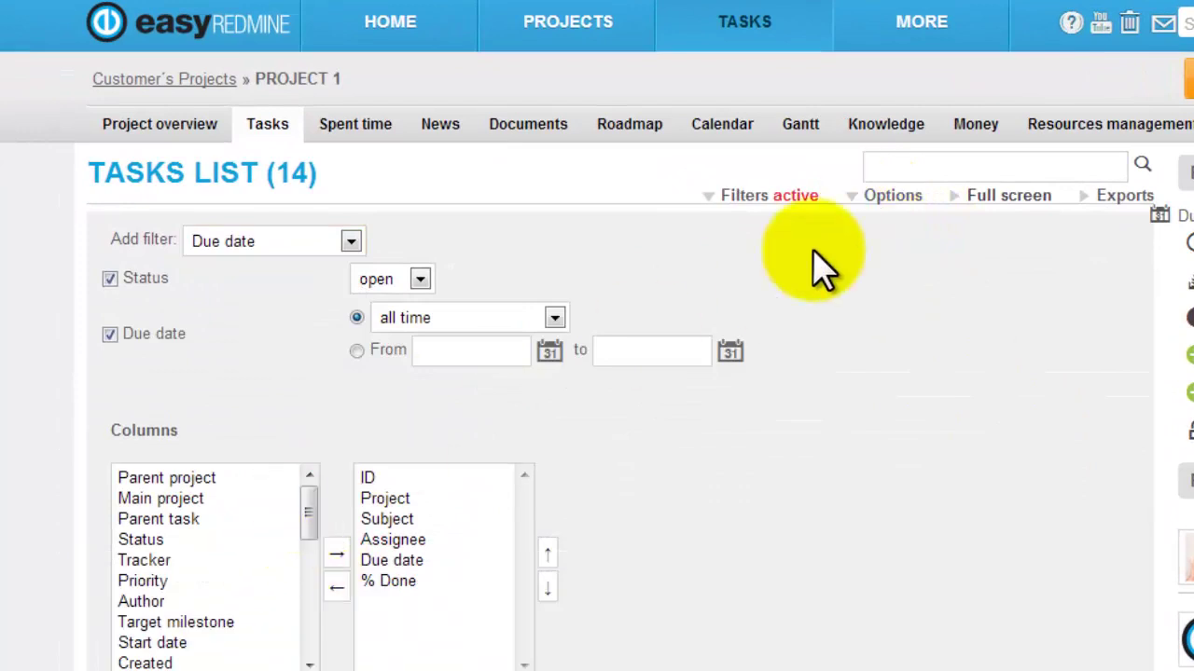
{"action": "left_click", "coordinate": [886, 196]}
{"action": "left_click", "coordinate": [760, 196]}
{"action": "left_click", "coordinate": [1119, 196]}
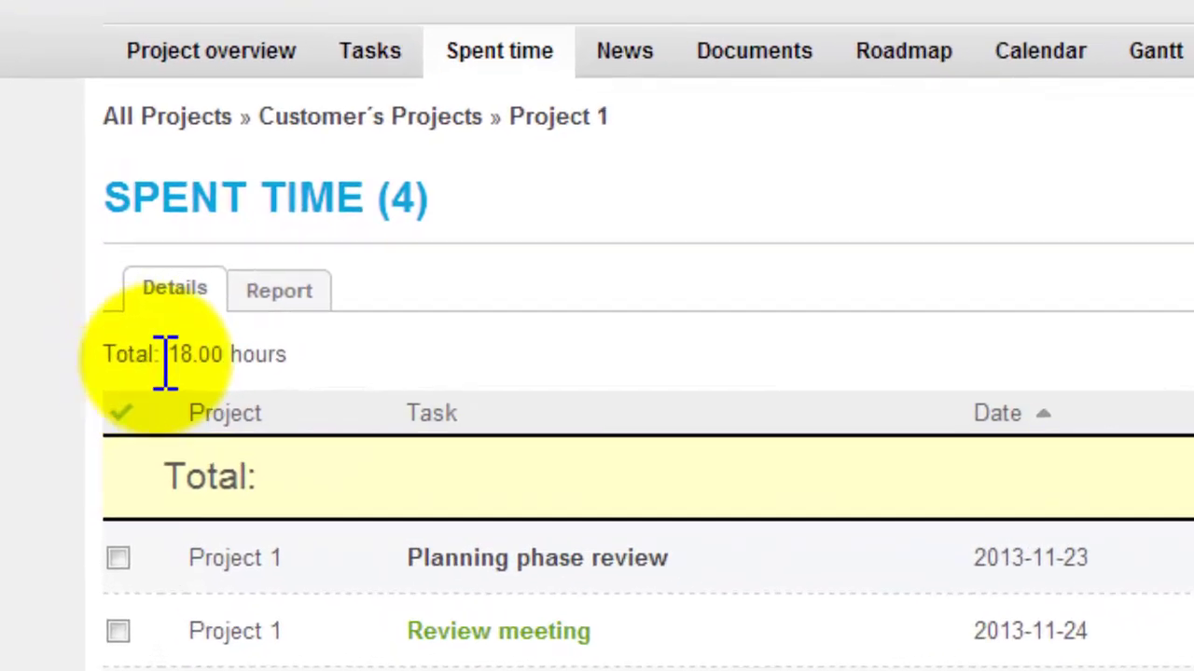
Review Project 1's total spent time, news, documents and November 2013 calendar
{"action": "left_click_drag", "start_coordinate": [238, 366], "coordinate": [131, 364]}
{"action": "left_click", "coordinate": [522, 337]}
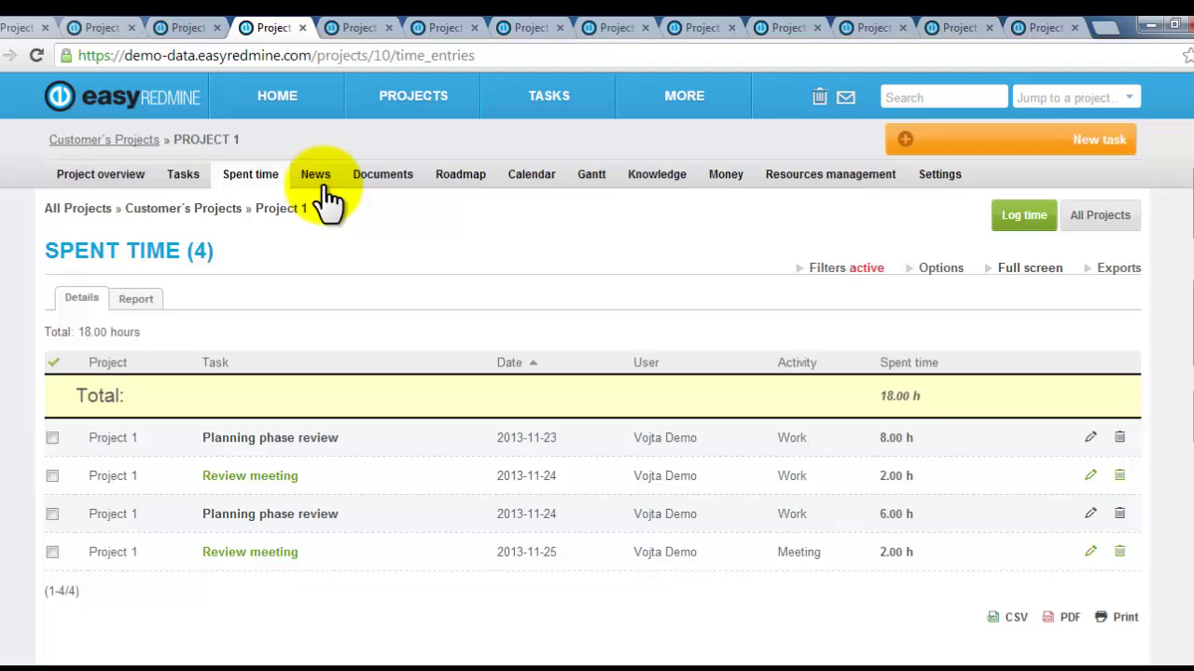
{"action": "left_click", "coordinate": [321, 194]}
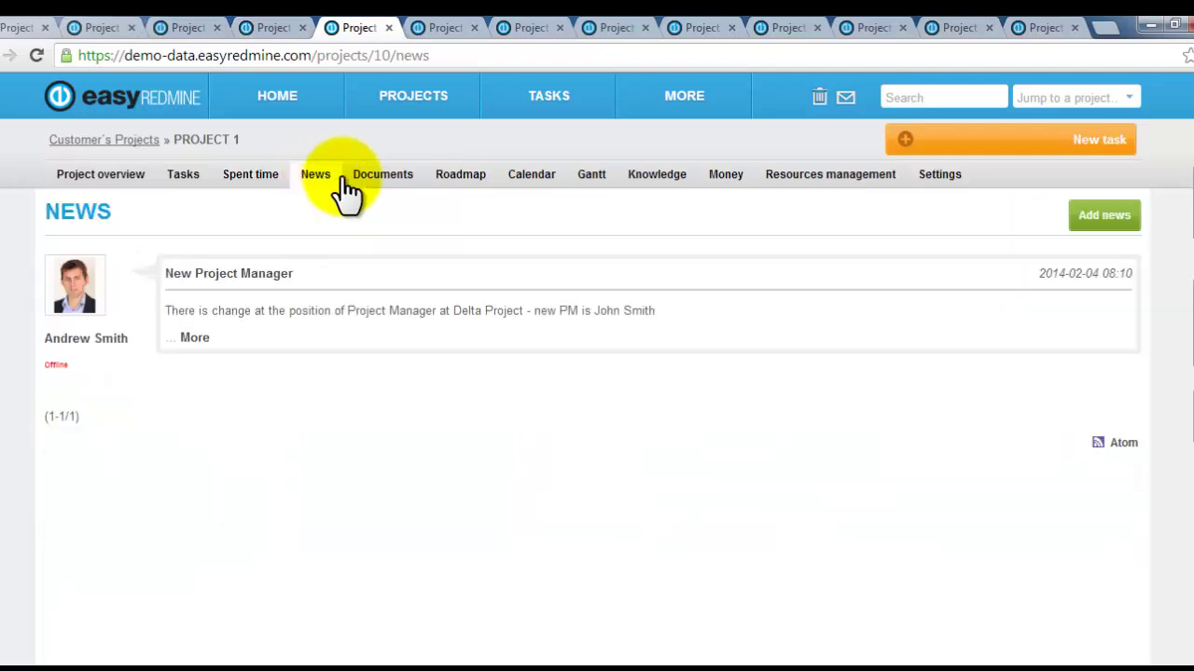
{"action": "left_click", "coordinate": [390, 187]}
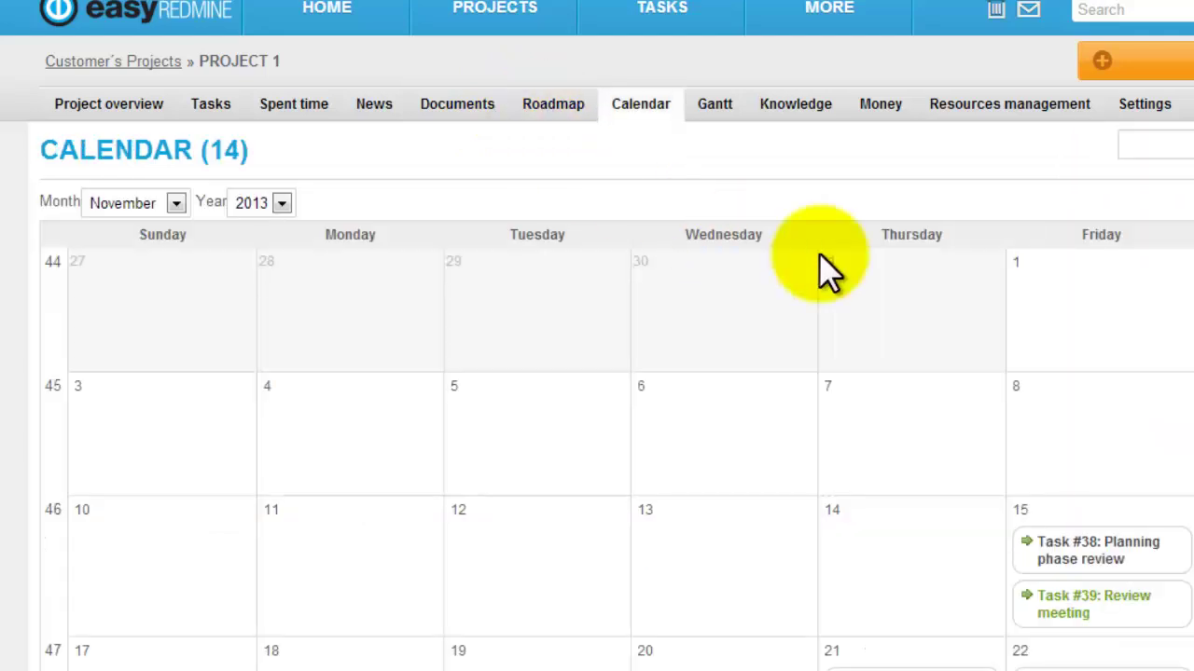
{"action": "scroll", "coordinate": [949, 367], "scroll_direction": "down", "scroll_amount": 2}
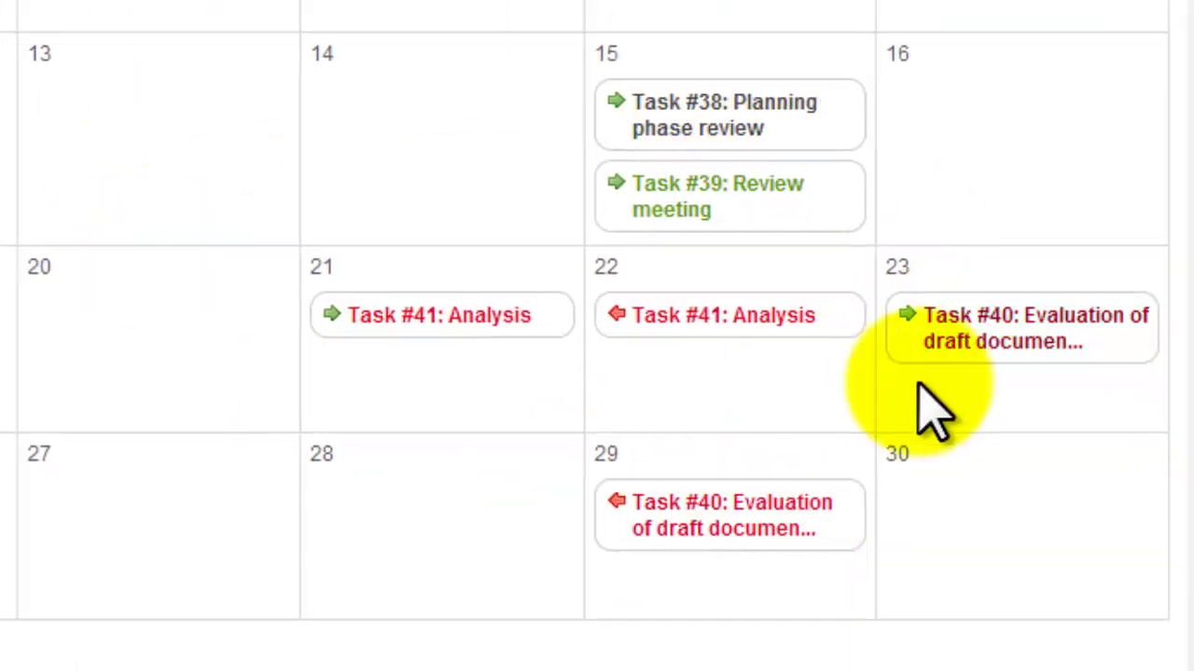
Open Project 1's Gantt chart and move the Evaluation of draft documentation task back to about week 49
{"action": "left_click", "coordinate": [400, 56]}
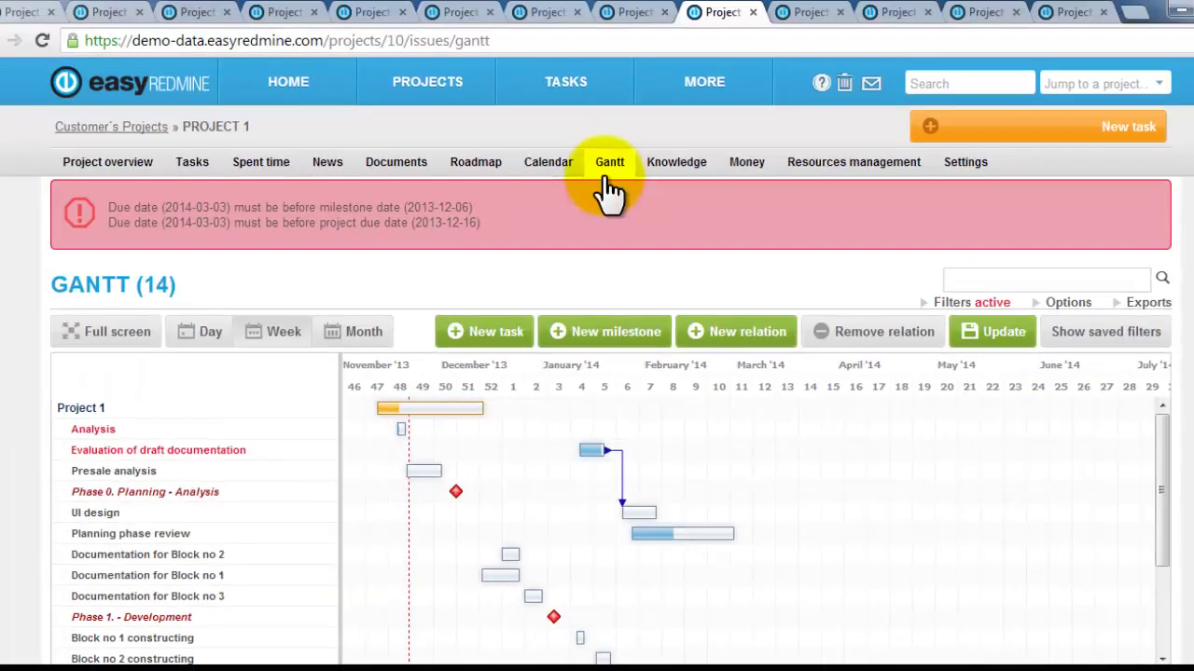
{"action": "scroll", "coordinate": [652, 357], "scroll_direction": "down", "scroll_amount": 2}
{"action": "scroll", "coordinate": [606, 401], "scroll_direction": "up", "scroll_amount": 2}
{"action": "mouse_move", "coordinate": [586, 447]}
{"action": "left_click_drag", "start_coordinate": [586, 447], "coordinate": [427, 449]}
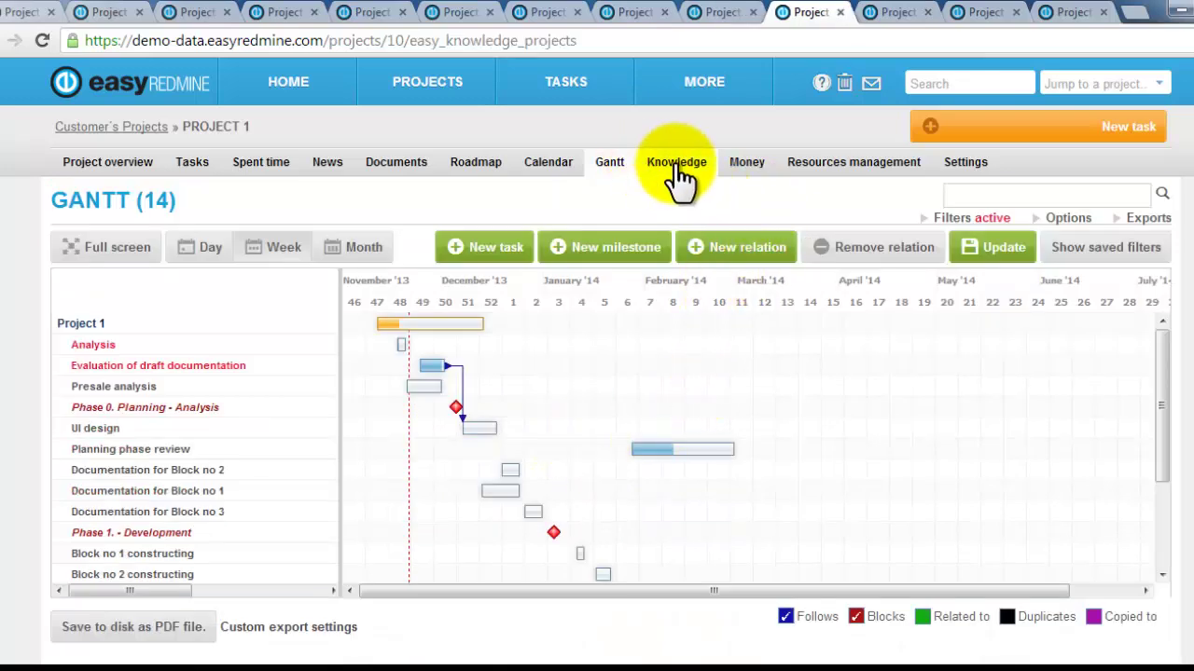
Review Project 1's knowledge section, project budget and resources management schedule
{"action": "left_click", "coordinate": [679, 177]}
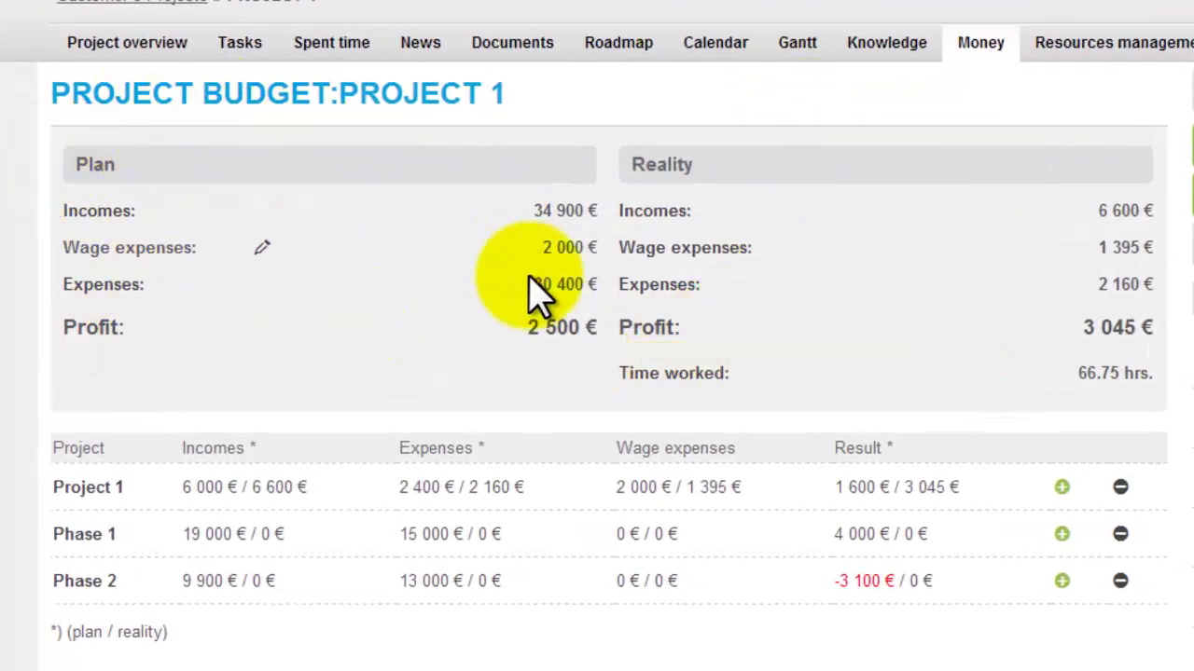
{"action": "mouse_move", "coordinate": [1066, 346]}
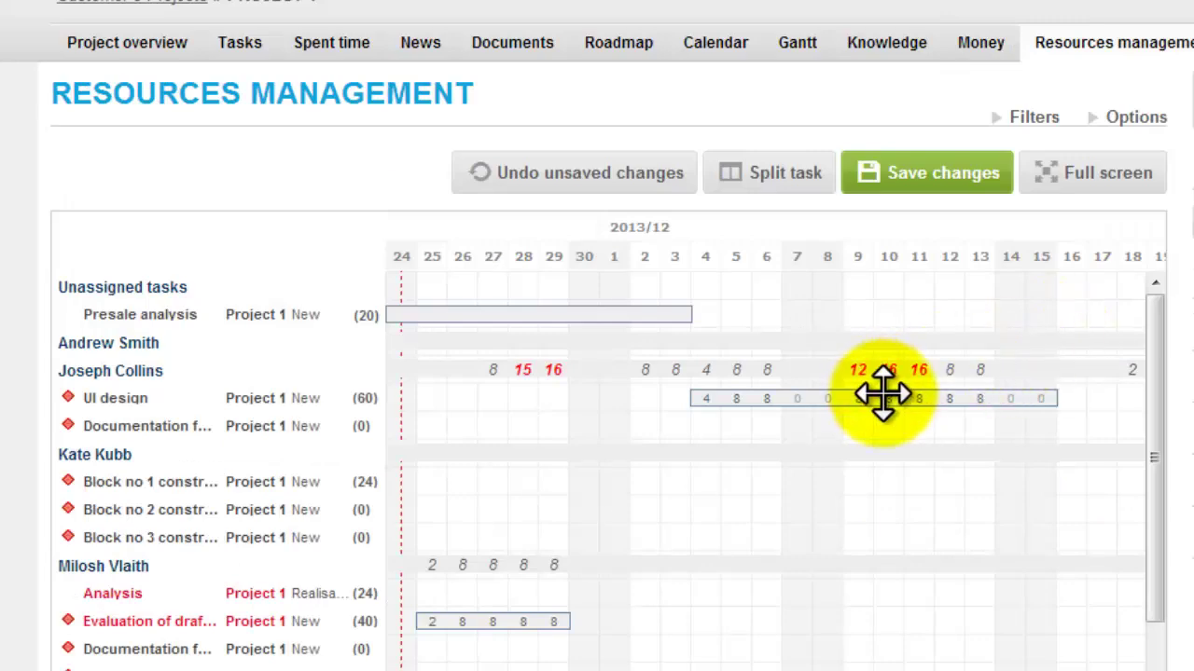
{"action": "mouse_move", "coordinate": [879, 395]}
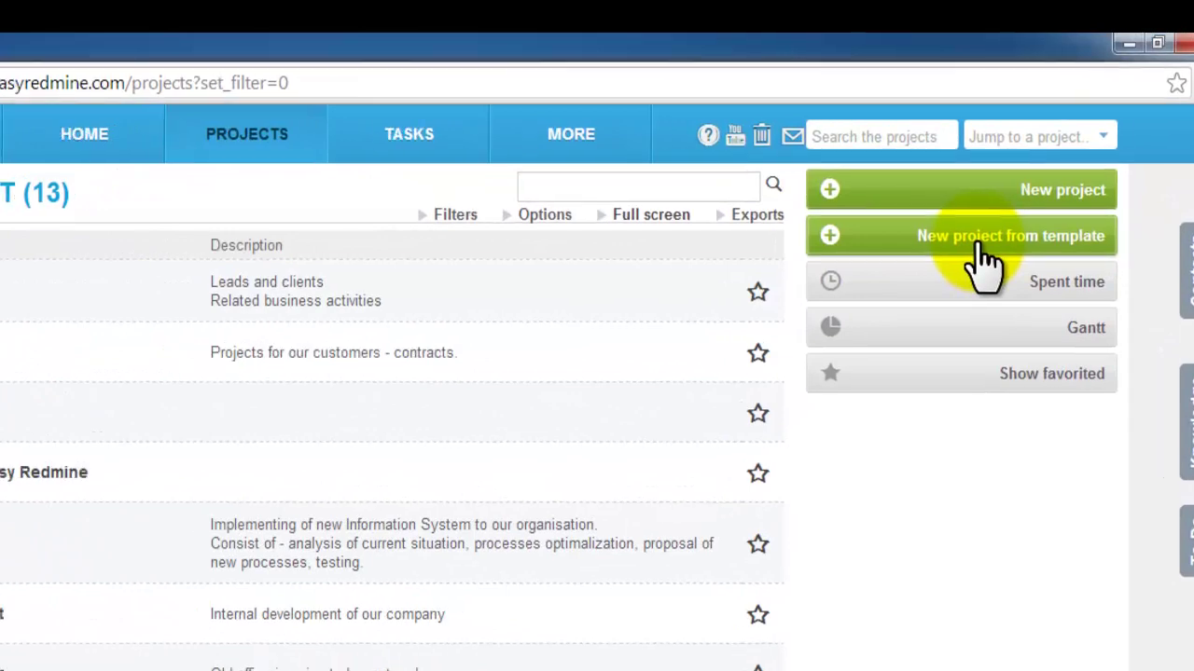
Create a project named "My new Project" from the "Default Project (team & no tasks)" template
{"action": "left_click", "coordinate": [970, 261]}
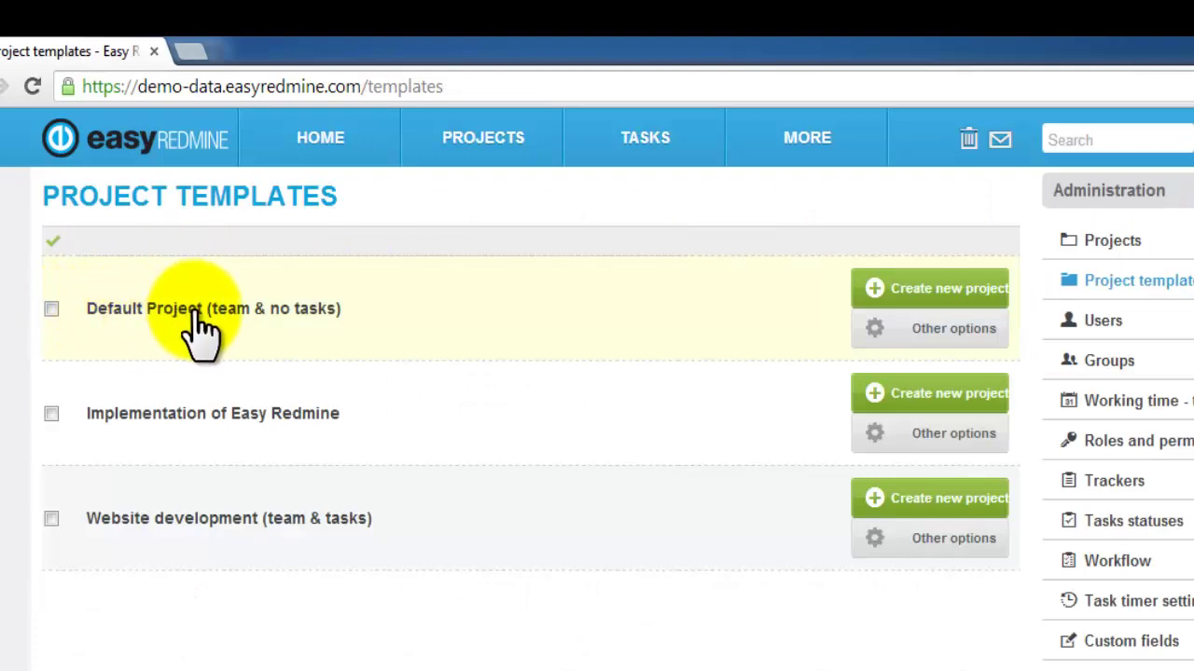
{"action": "left_click", "coordinate": [942, 295]}
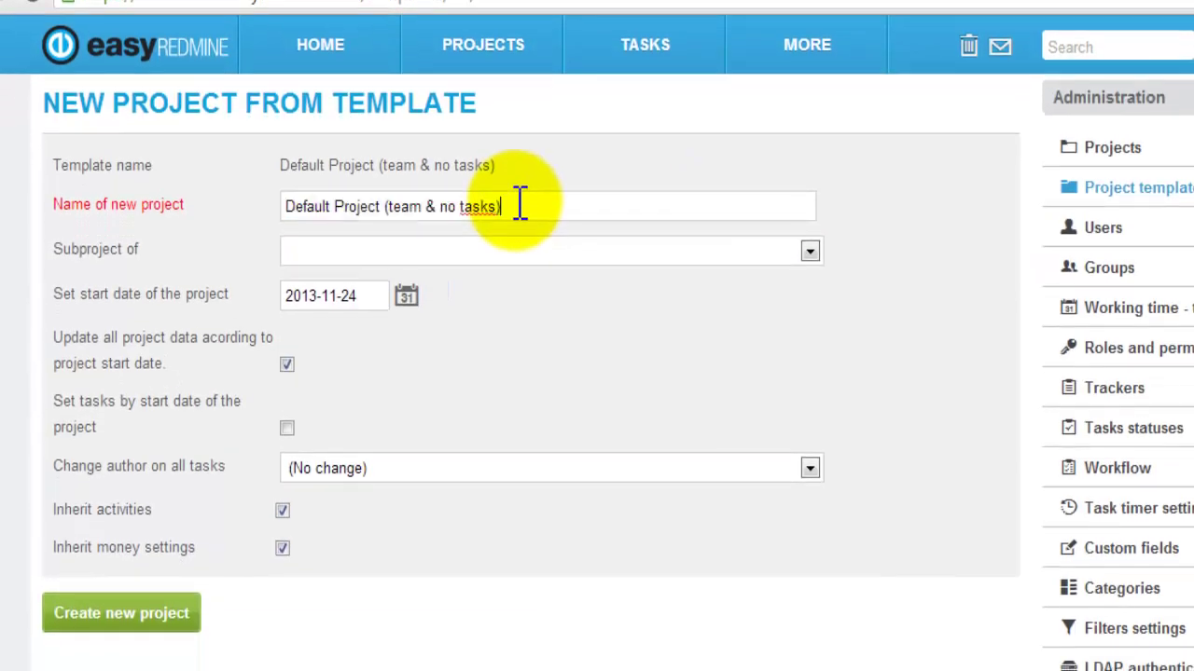
{"action": "triple_click", "coordinate": [520, 204]}
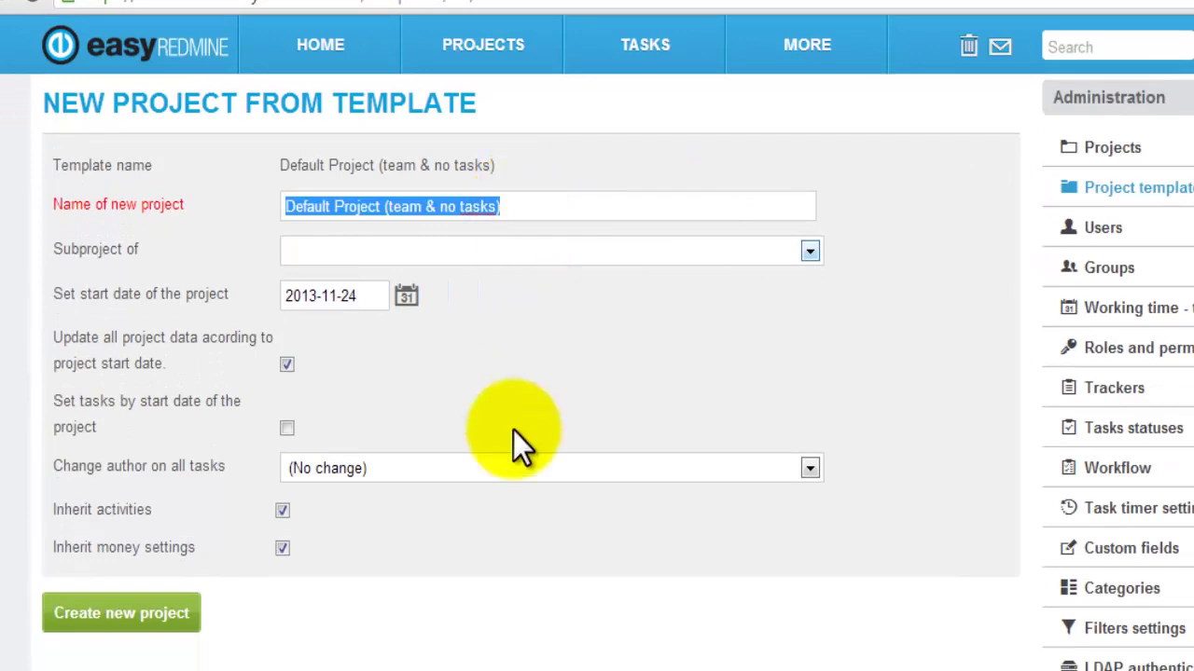
{"action": "type", "text": "My new Project"}
{"action": "left_click", "coordinate": [153, 632]}
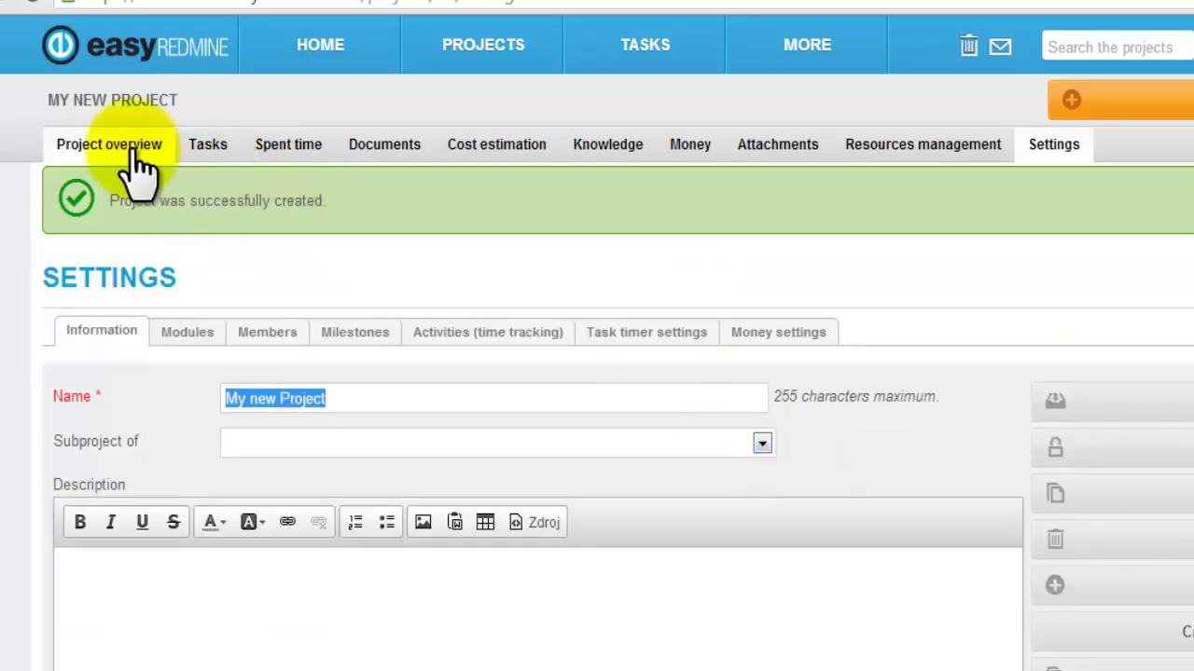
Open the overview of My new Project and review its information and project team
{"action": "left_click", "coordinate": [125, 156]}
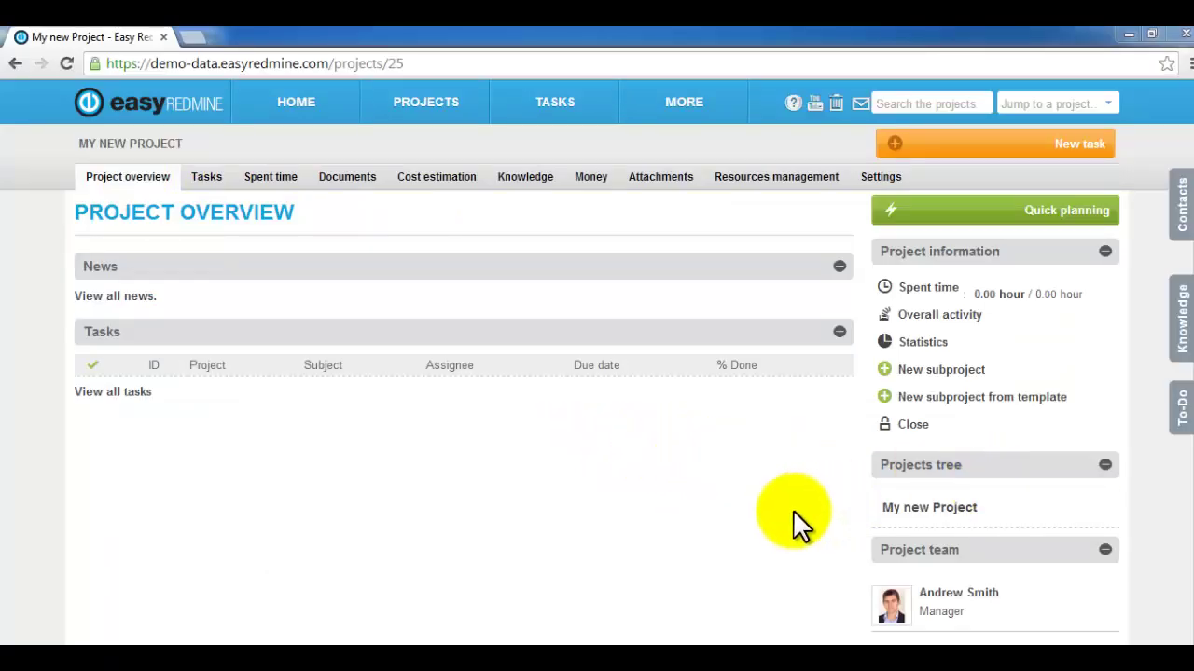
{"action": "scroll", "coordinate": [793, 525], "scroll_direction": "down", "scroll_amount": 2}
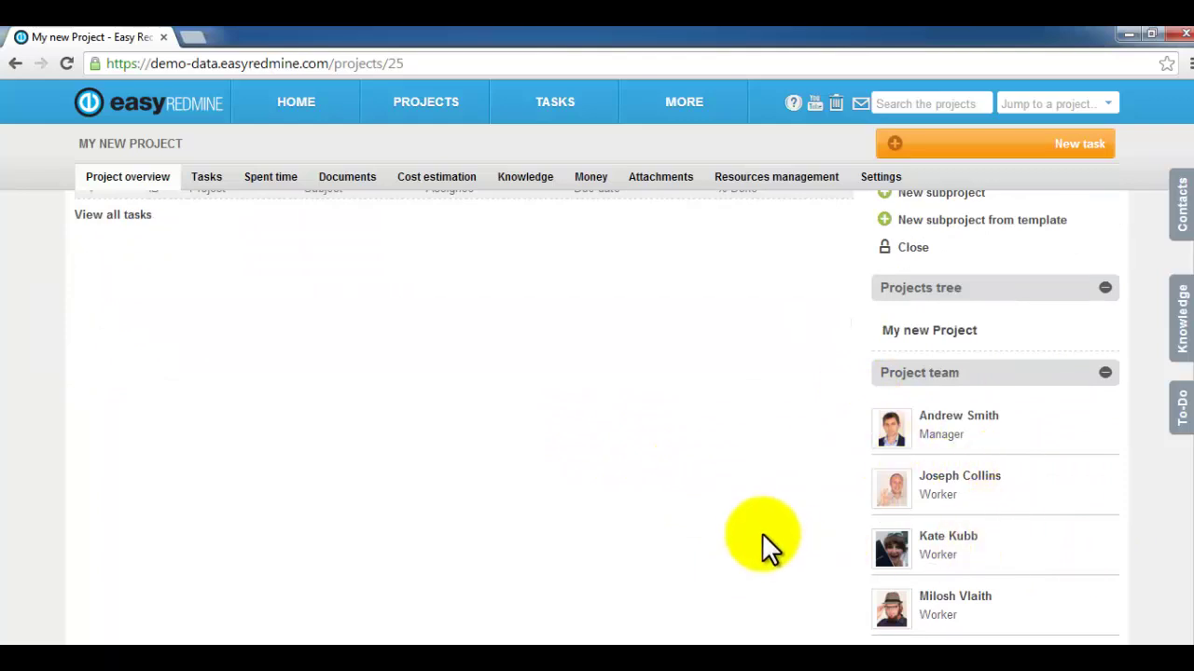
{"action": "scroll", "coordinate": [754, 535], "scroll_direction": "up", "scroll_amount": 2}
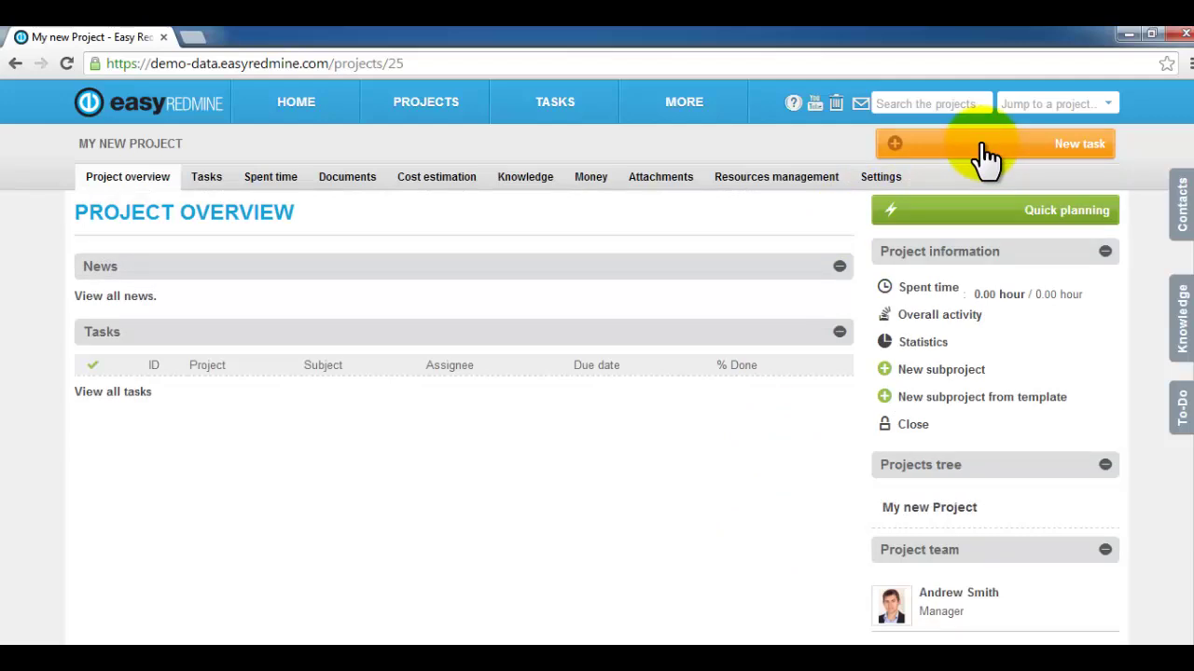
Create "task 1" in My new Project's quick planning with an estimated time of 20 hours and due date 2013-11-28
{"action": "left_click", "coordinate": [993, 225]}
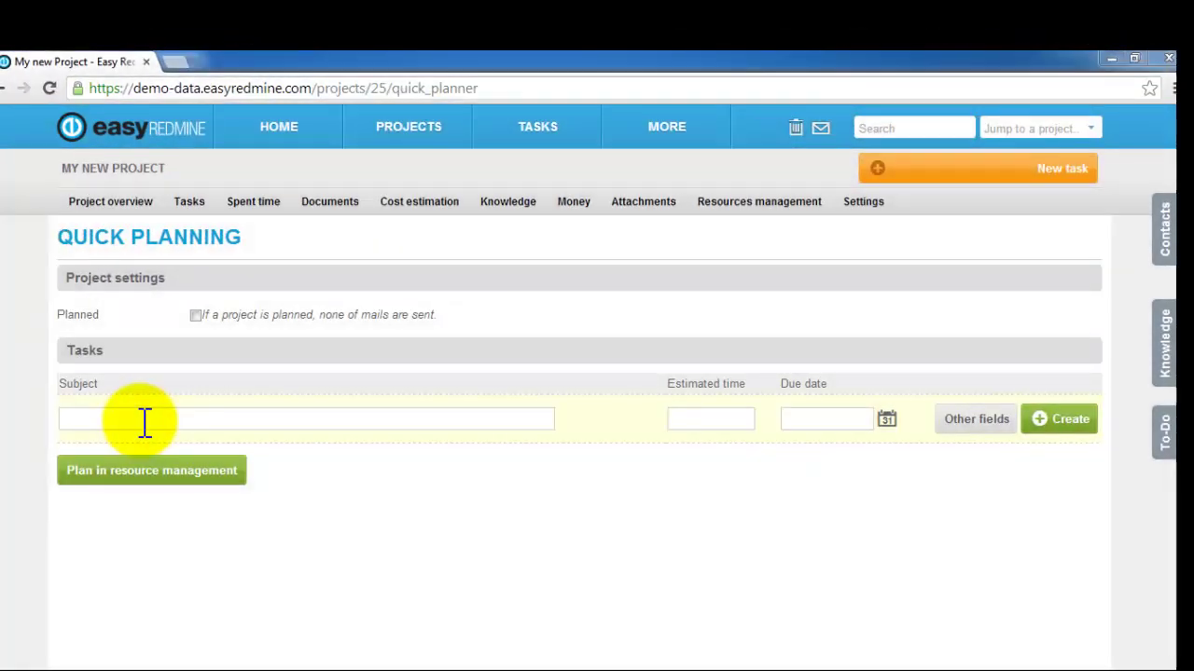
{"action": "left_click", "coordinate": [146, 422]}
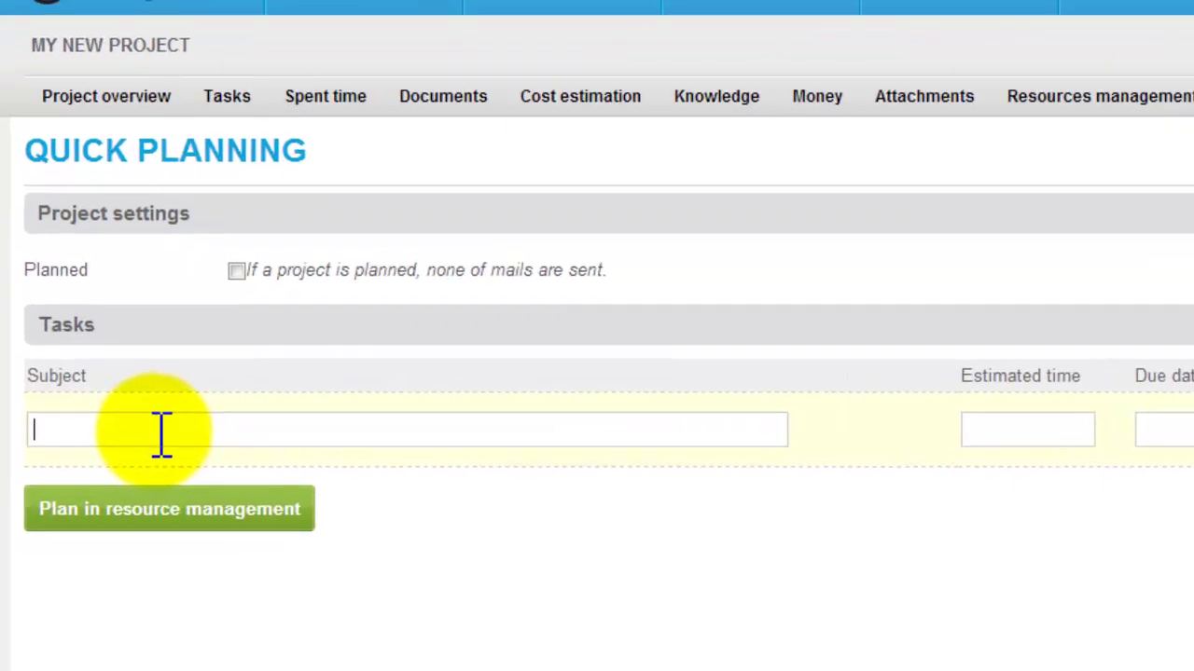
{"action": "type", "text": "task 1"}
{"action": "key", "text": "Tab"}
{"action": "type", "text": "20"}
{"action": "key", "text": "Tab"}
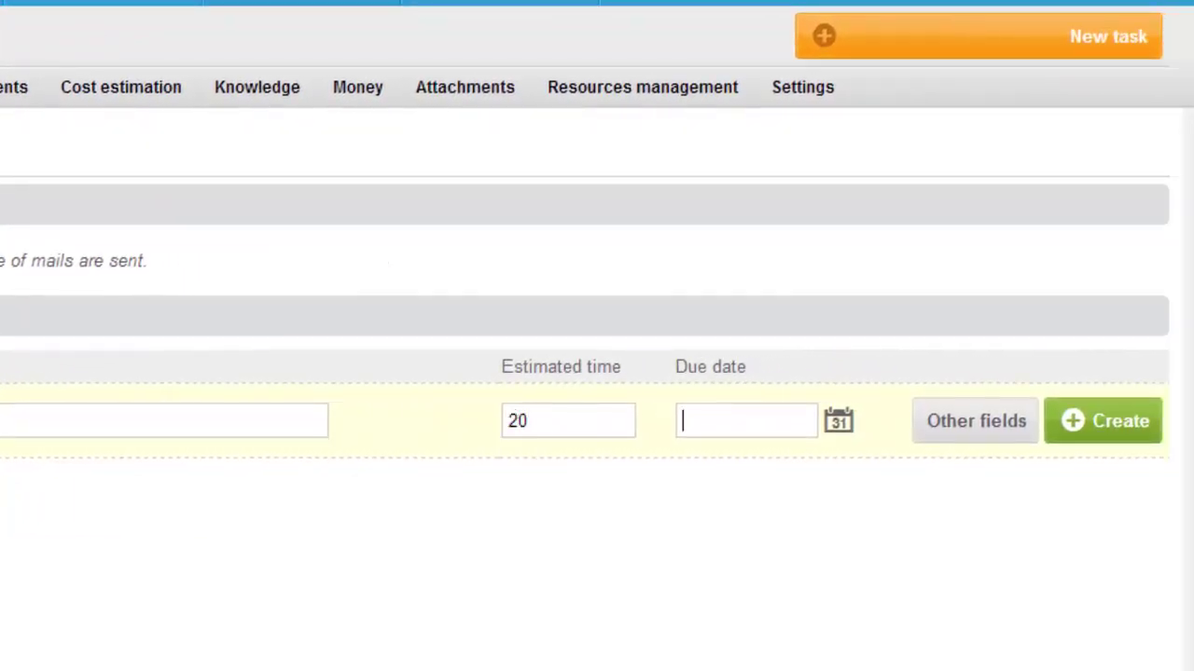
{"action": "left_click", "coordinate": [839, 422]}
{"action": "left_click", "coordinate": [913, 670]}
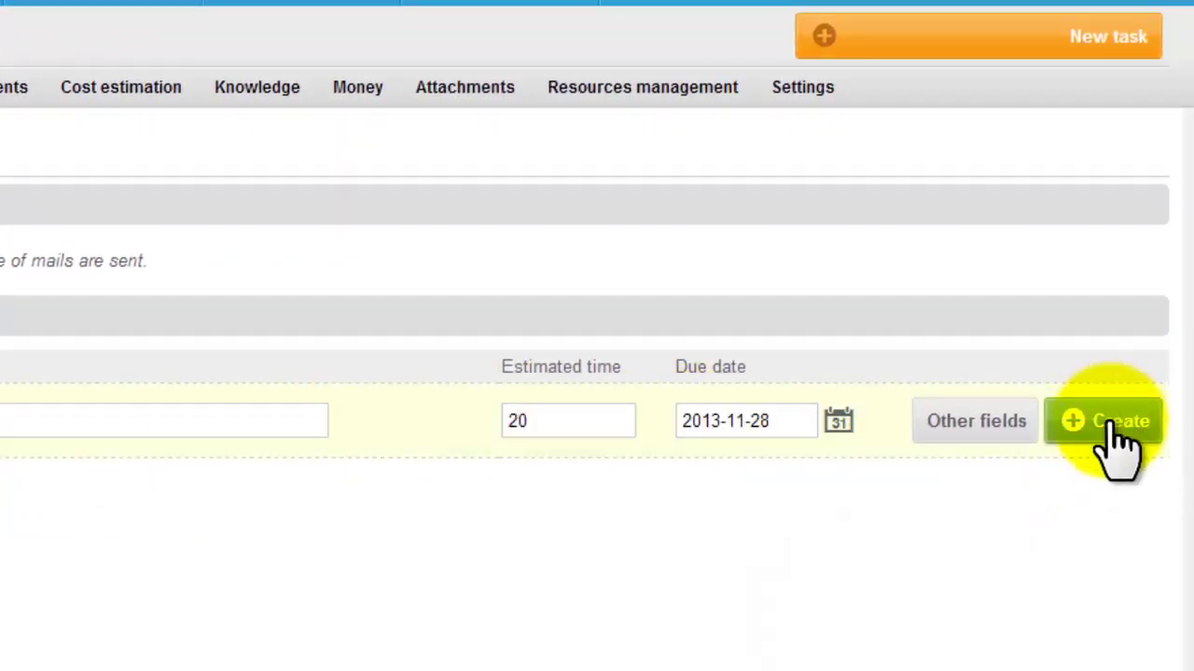
{"action": "left_click", "coordinate": [1112, 425]}
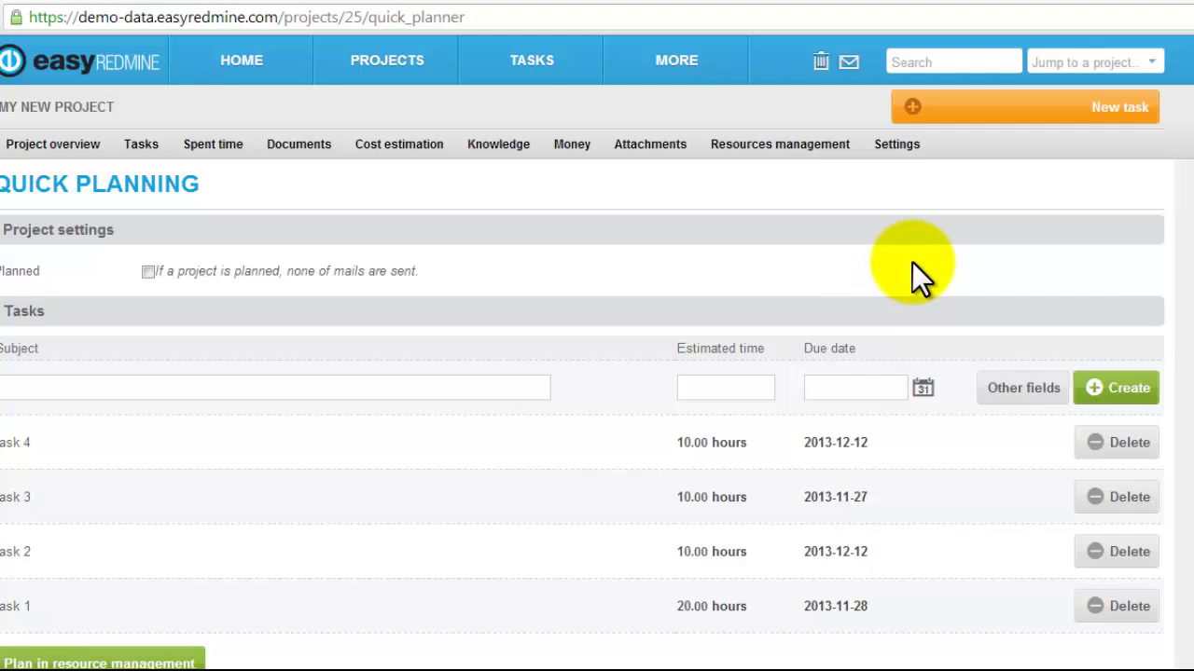
In resource management, assign task 4 to the last listed team member, task 3 to the fourth around 3 December, and task 1 to the third
{"action": "scroll", "coordinate": [912, 262], "scroll_direction": "down", "scroll_amount": 1}
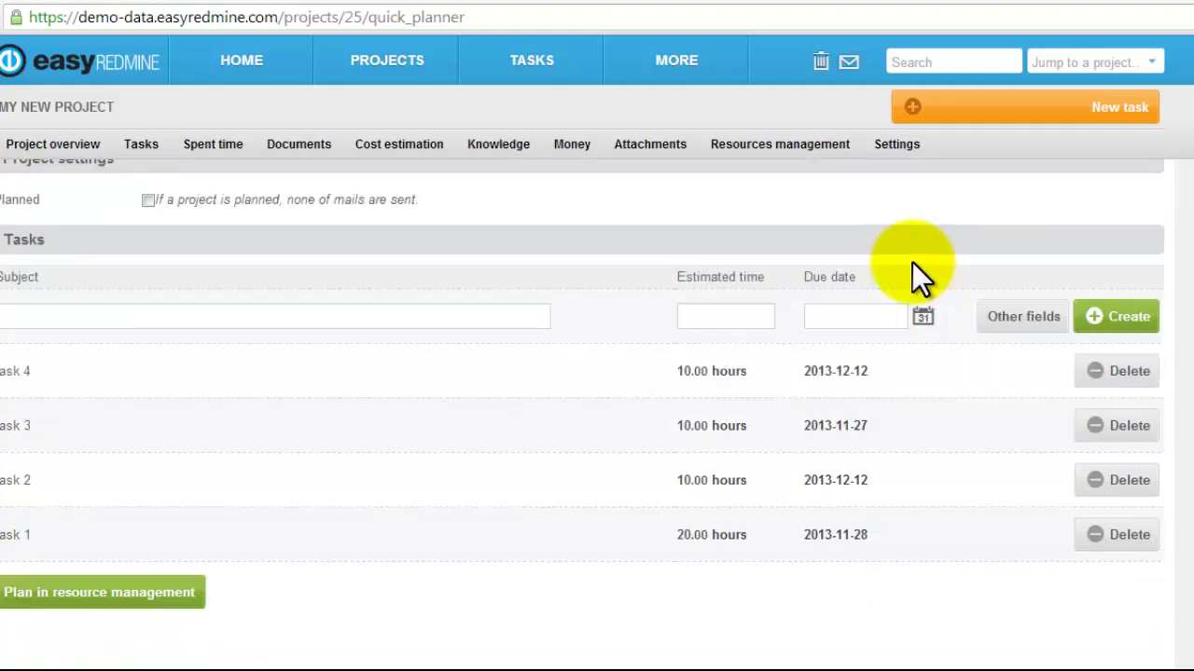
{"action": "left_click", "coordinate": [59, 601]}
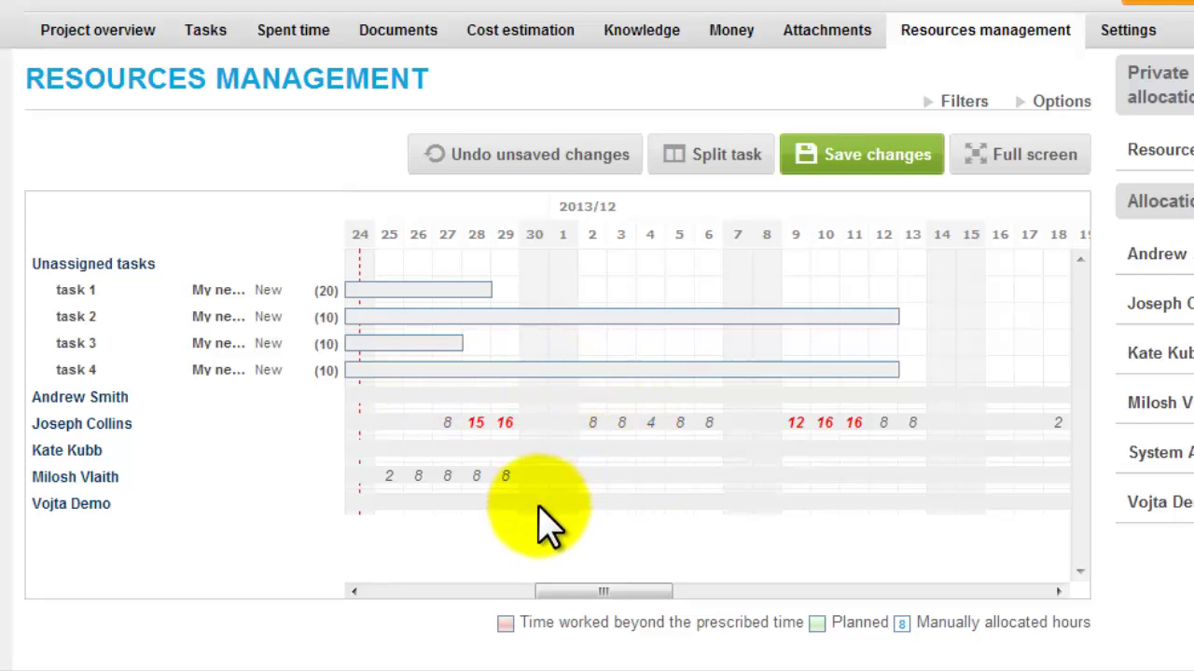
{"action": "mouse_move", "coordinate": [472, 367]}
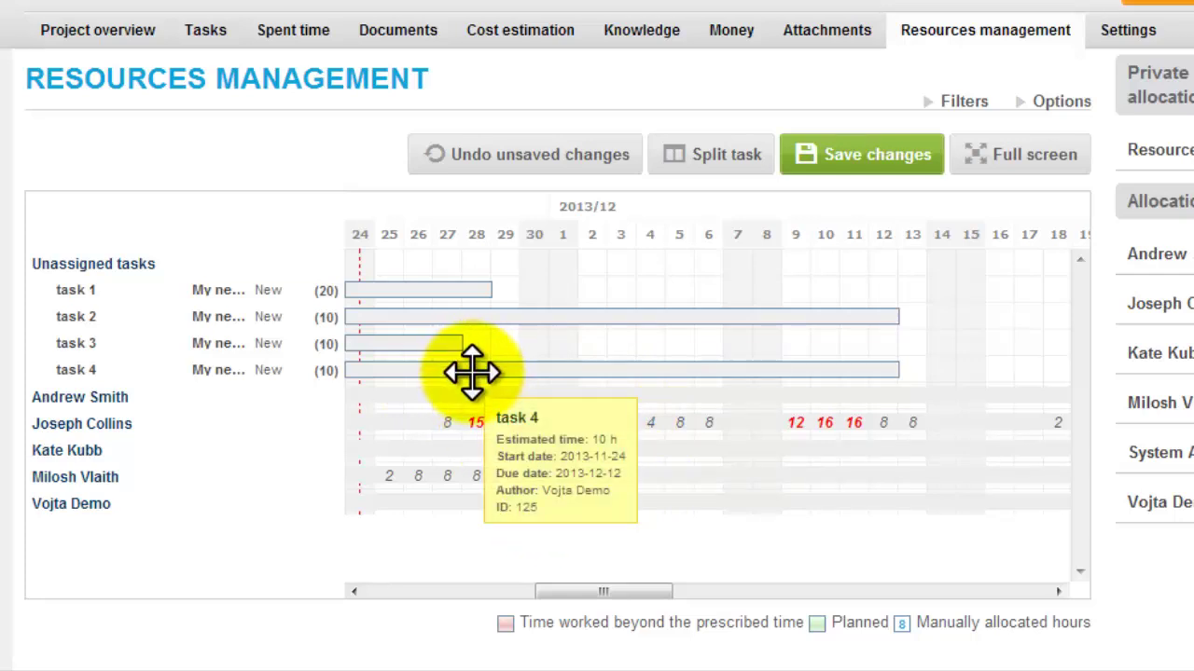
{"action": "left_click_drag", "start_coordinate": [472, 371], "coordinate": [479, 505]}
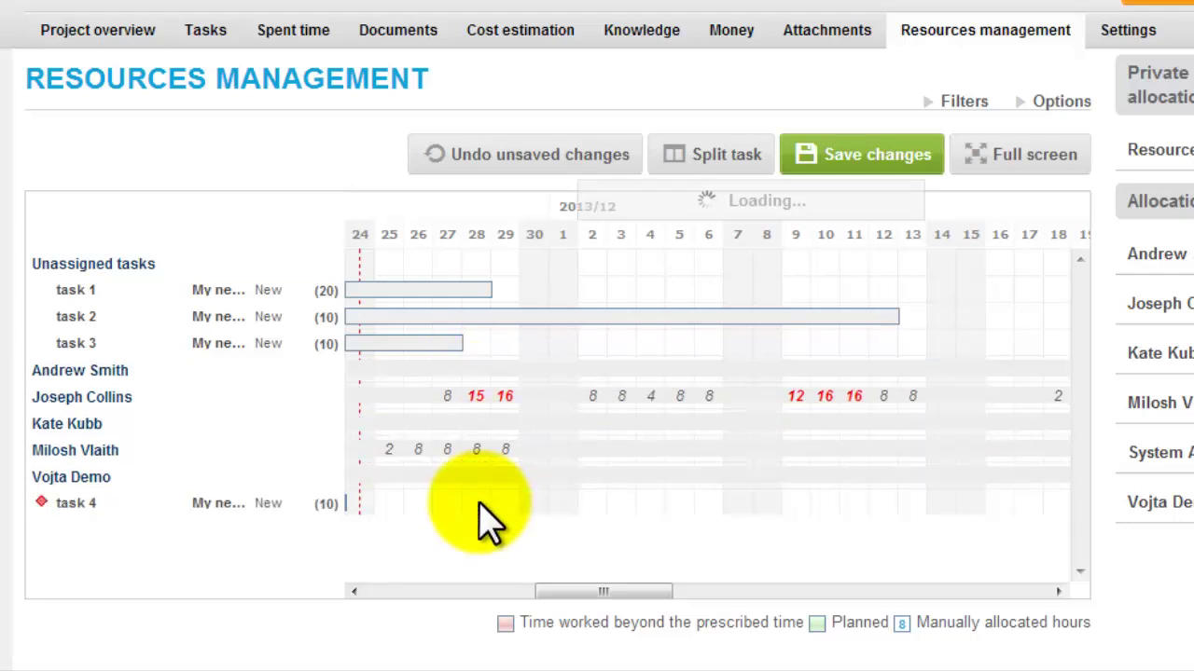
{"action": "left_click_drag", "start_coordinate": [415, 343], "coordinate": [629, 466]}
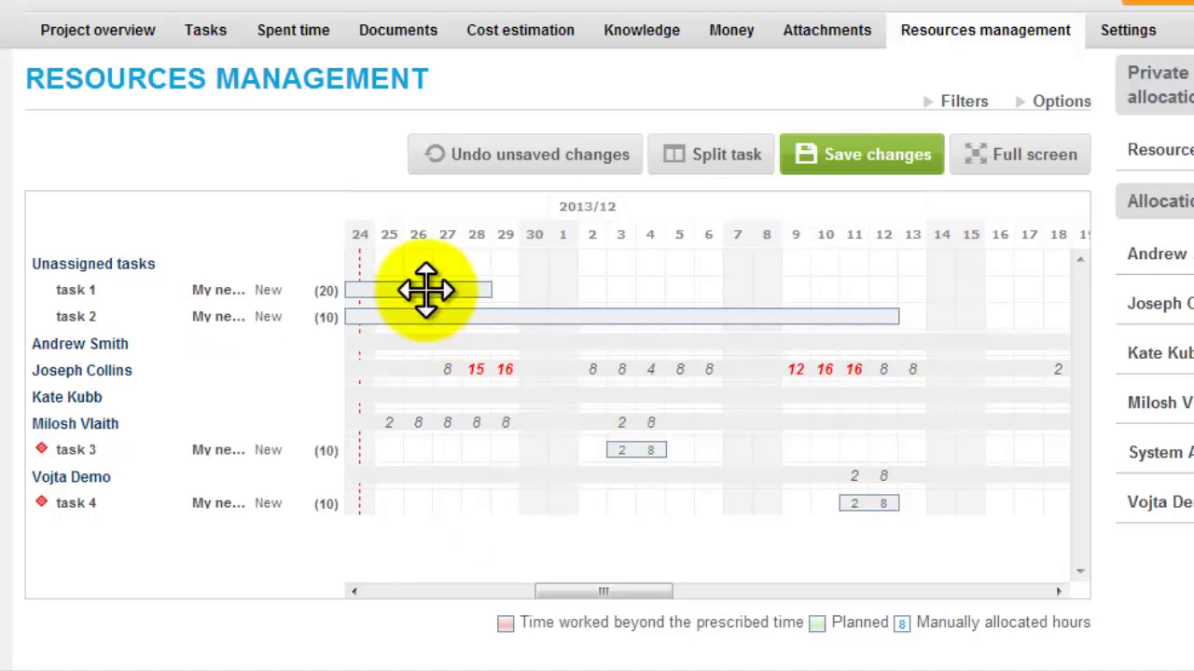
{"action": "left_click_drag", "start_coordinate": [432, 293], "coordinate": [535, 392]}
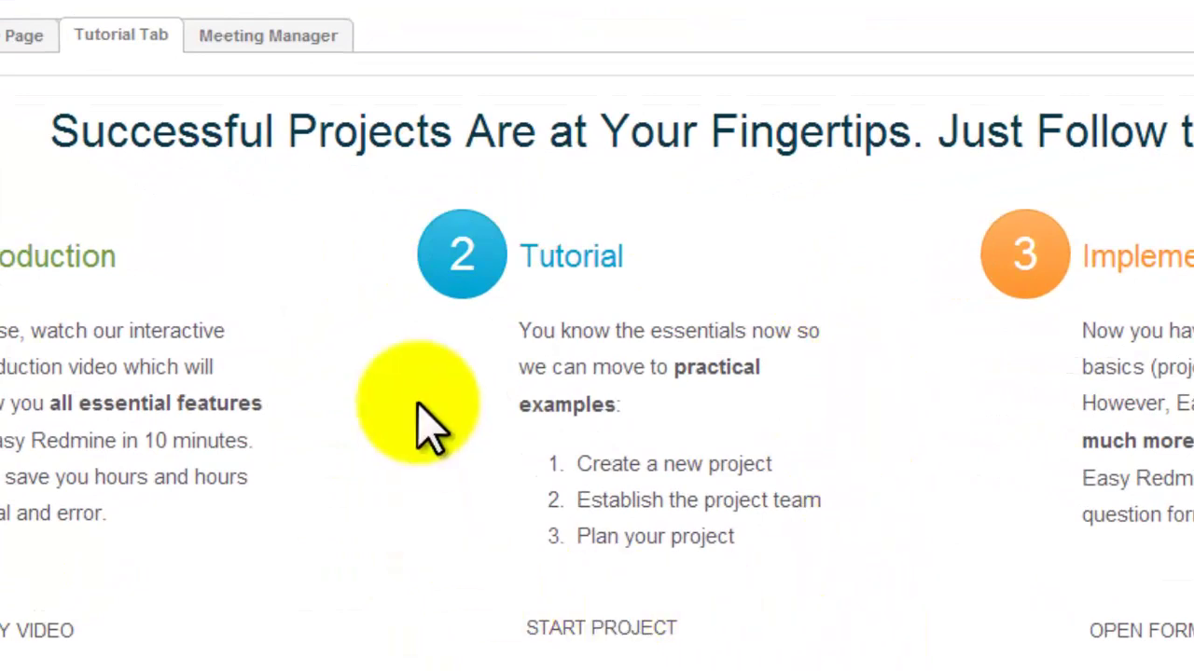
Review the home page's Tutorial Tab, including the advanced features tour, project samples and colleague invitation sections
{"action": "scroll", "coordinate": [345, 546], "scroll_direction": "down", "scroll_amount": 5}
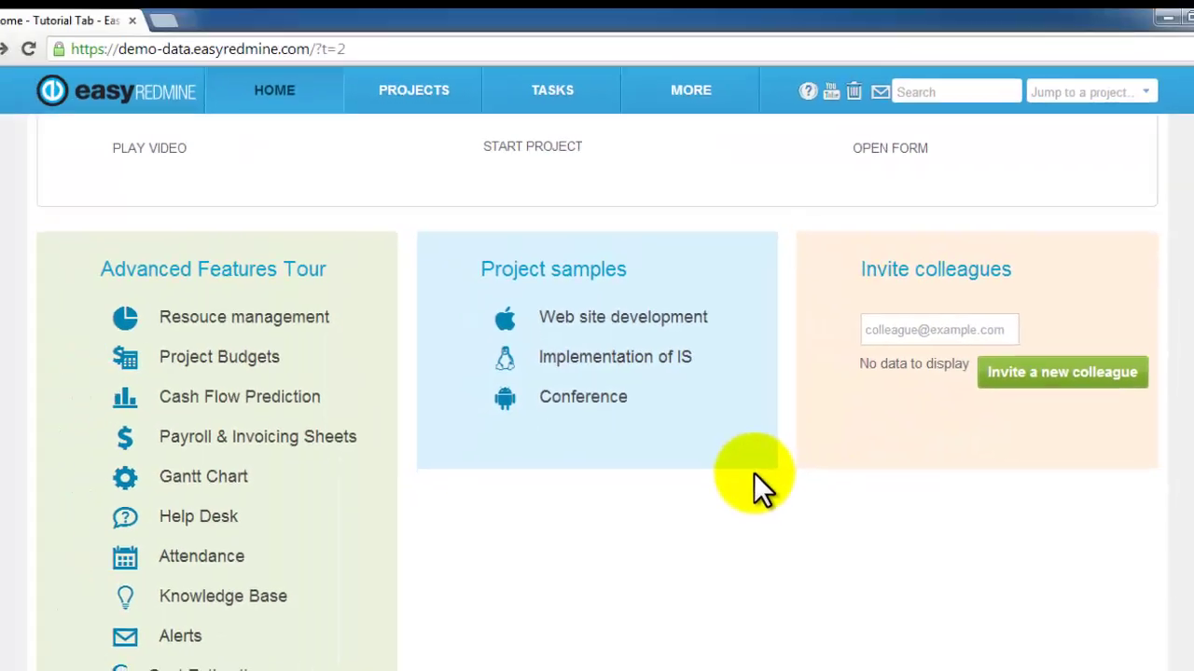
{"action": "scroll", "coordinate": [681, 452], "scroll_direction": "up", "scroll_amount": 5}
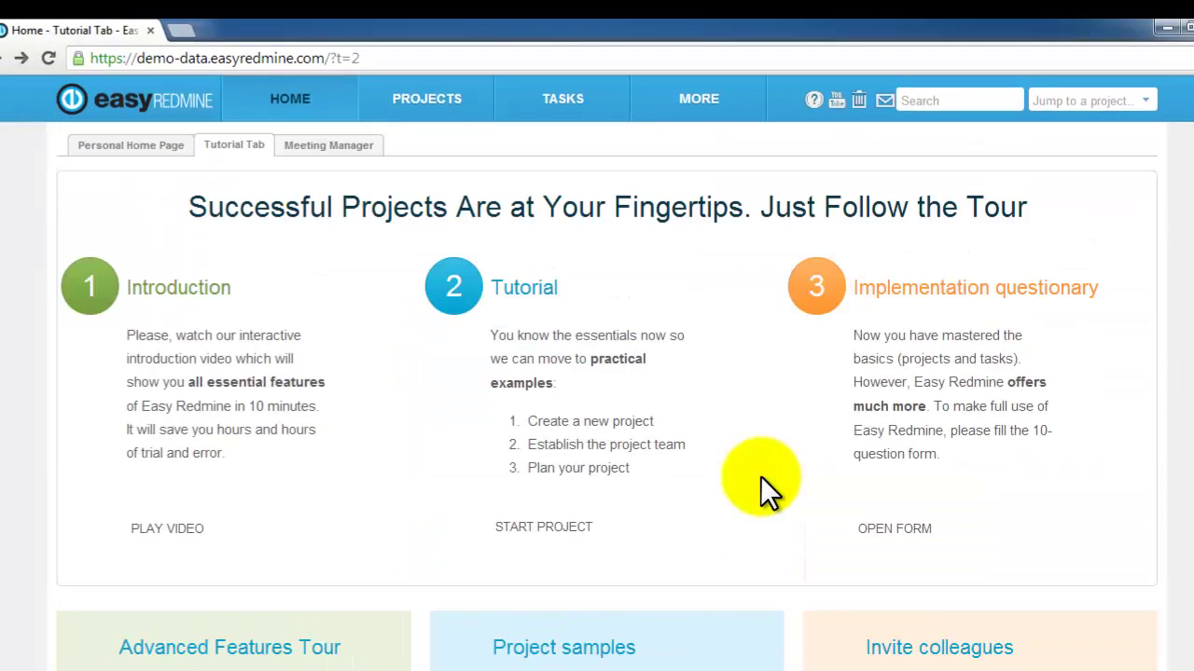